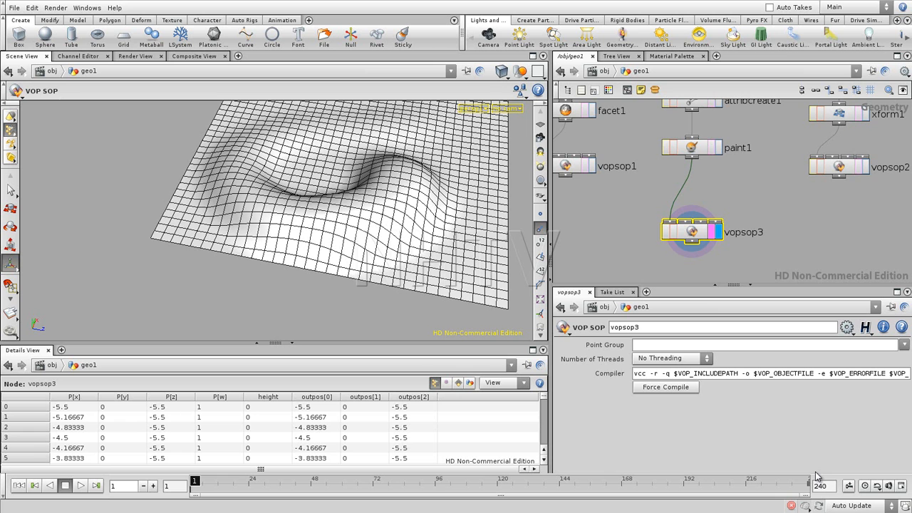
Step: Delete the attribcreate1, paint1 and vopsop3 nodes below grid1
{"action": "left_click", "coordinate": [617, 231]}
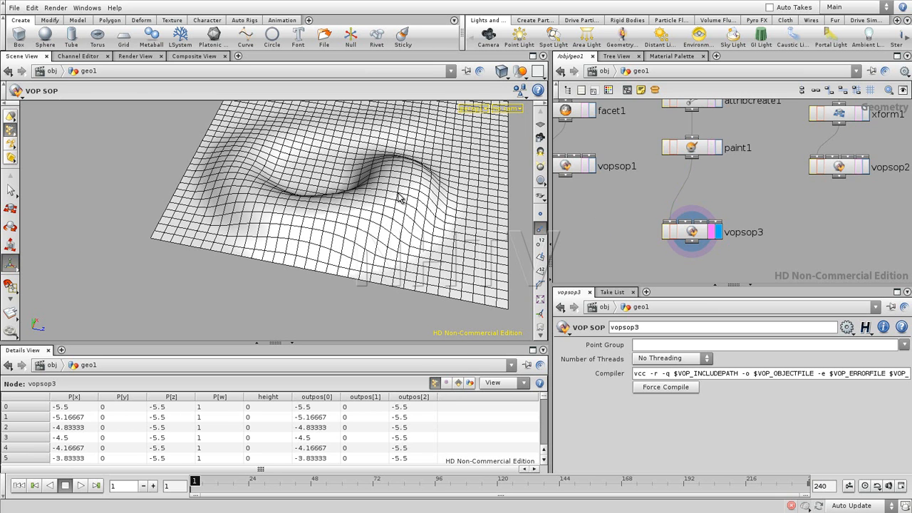
{"action": "key", "text": "space"}
{"action": "left_click_drag", "start_coordinate": [476, 221], "coordinate": [291, 206]}
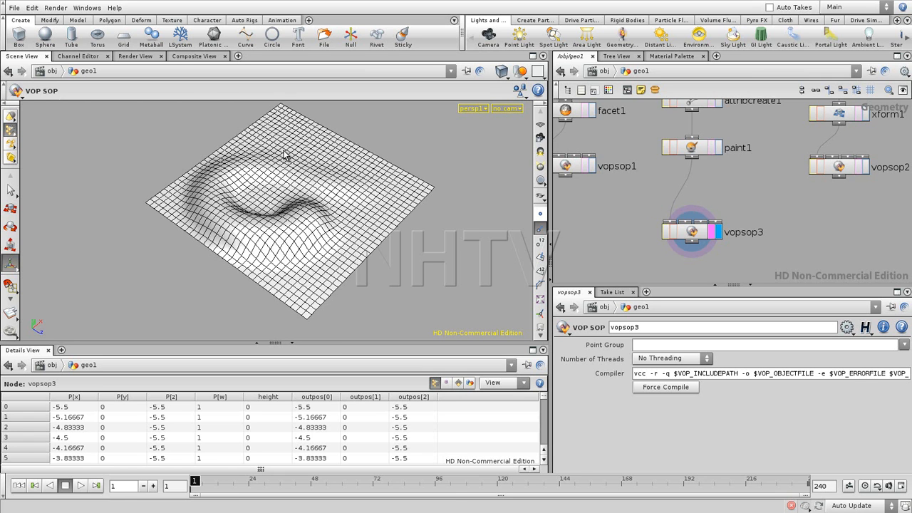
{"action": "key", "text": "space"}
{"action": "left_click_drag", "start_coordinate": [369, 258], "coordinate": [217, 148]}
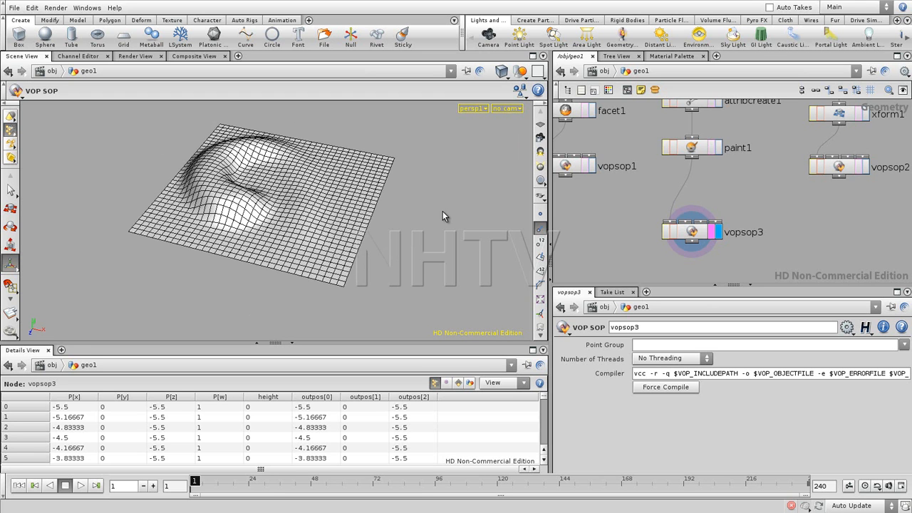
{"action": "middle_click_drag", "start_coordinate": [743, 153], "coordinate": [731, 212]}
{"action": "right_click_drag", "start_coordinate": [741, 230], "coordinate": [722, 234]}
{"action": "middle_click_drag", "start_coordinate": [722, 234], "coordinate": [724, 228]}
{"action": "left_click_drag", "start_coordinate": [744, 278], "coordinate": [680, 170]}
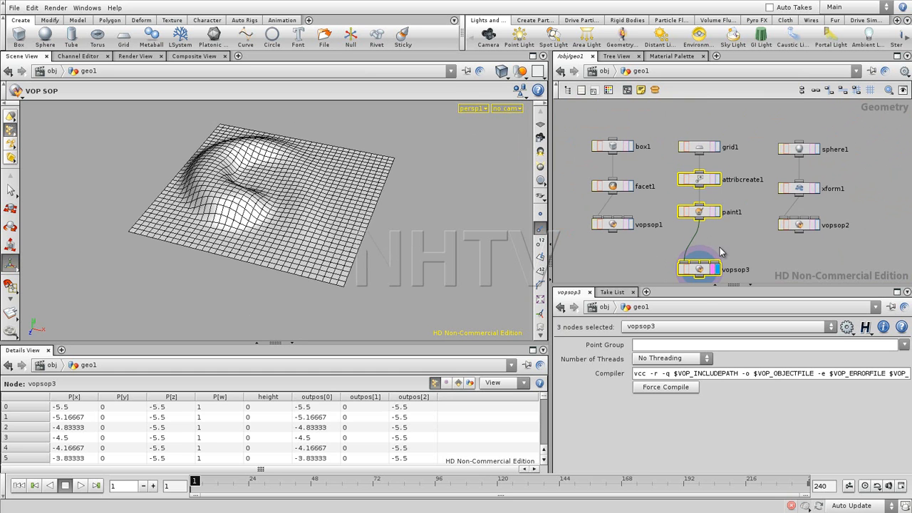
{"action": "key", "text": "Delete"}
Step: Set the number of rows of grid1 to 100
{"action": "middle_click_drag", "start_coordinate": [688, 139], "coordinate": [681, 146]}
{"action": "left_click", "coordinate": [711, 154]}
{"action": "scroll", "coordinate": [694, 160], "scroll_direction": "up", "scroll_amount": 4}
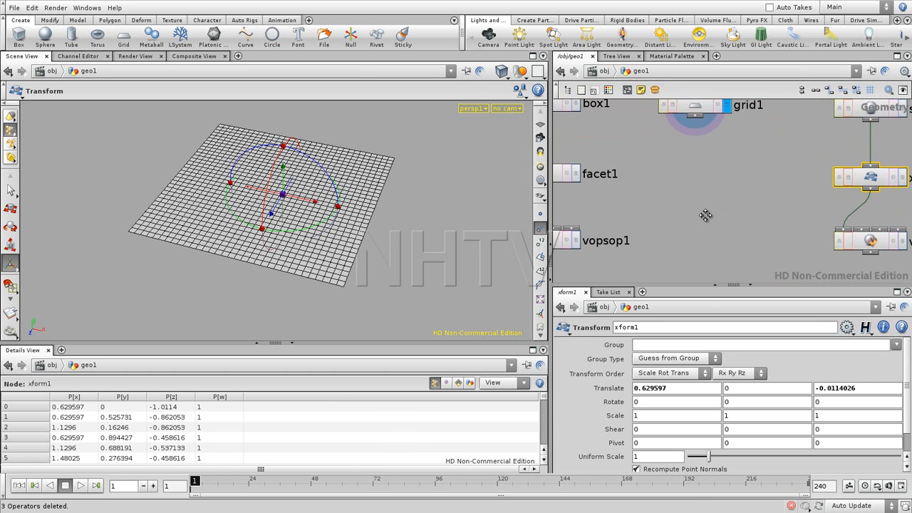
{"action": "left_click", "coordinate": [689, 171]}
{"action": "double_click", "coordinate": [650, 402]}
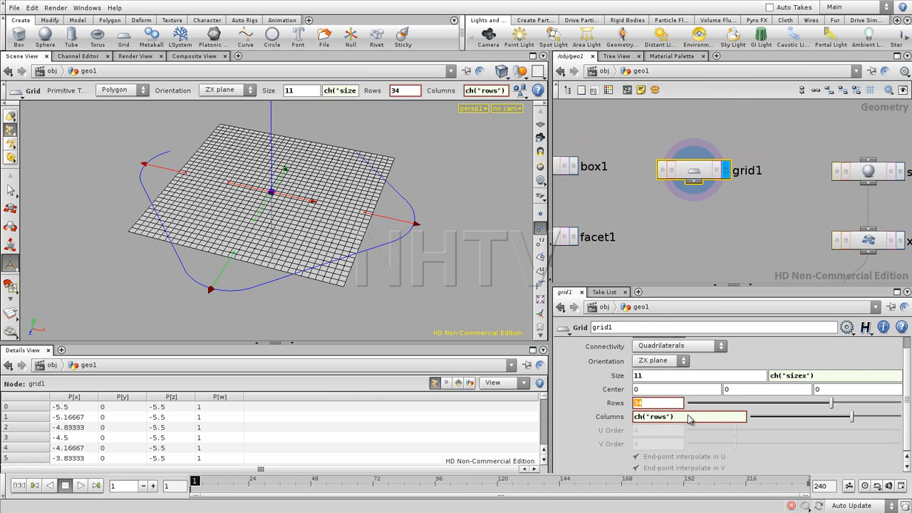
{"action": "type", "text": "100"}
{"action": "key", "text": "Return"}
{"action": "key", "text": "Escape"}
Step: Examine the denser grid mesh from several angles
{"action": "left_click_drag", "start_coordinate": [348, 198], "coordinate": [217, 203]}
{"action": "key", "text": "Return"}
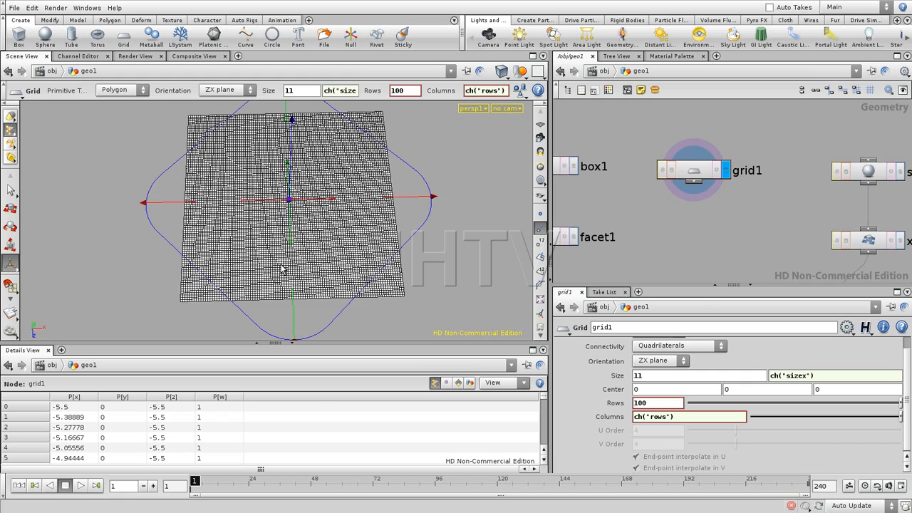
{"action": "key", "text": "Escape"}
{"action": "left_click_drag", "start_coordinate": [421, 240], "coordinate": [397, 218]}
{"action": "key", "text": "Return"}
{"action": "key", "text": "Escape"}
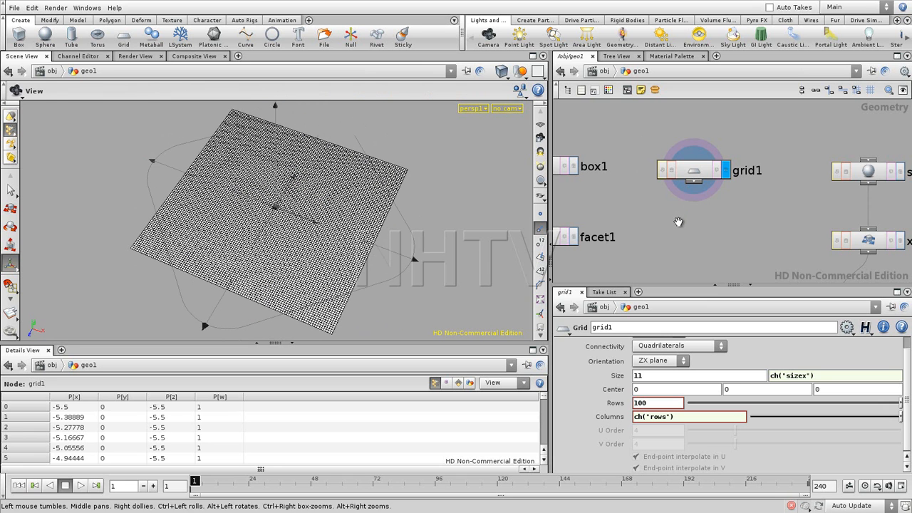
{"action": "key", "text": "Return"}
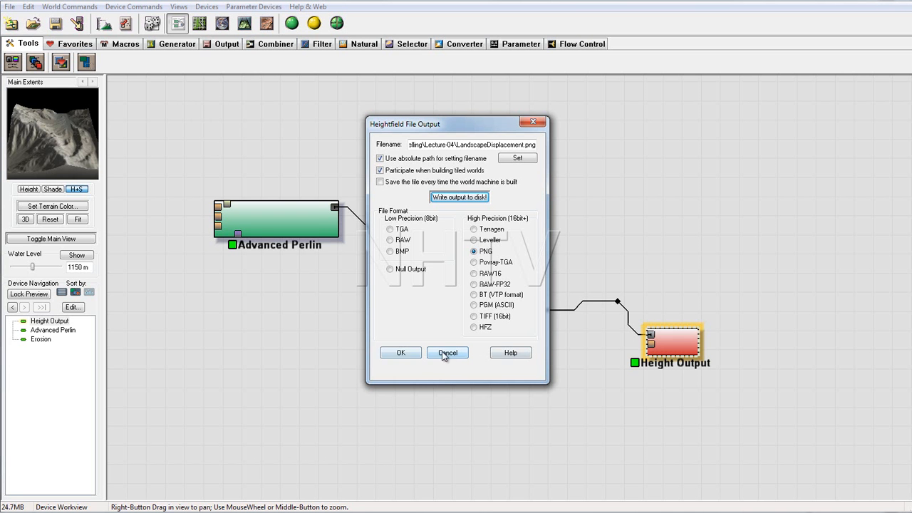
Step: Switch to World Machine, close the Heightfield File Output settings and view the whole device network
{"action": "left_click", "coordinate": [535, 123]}
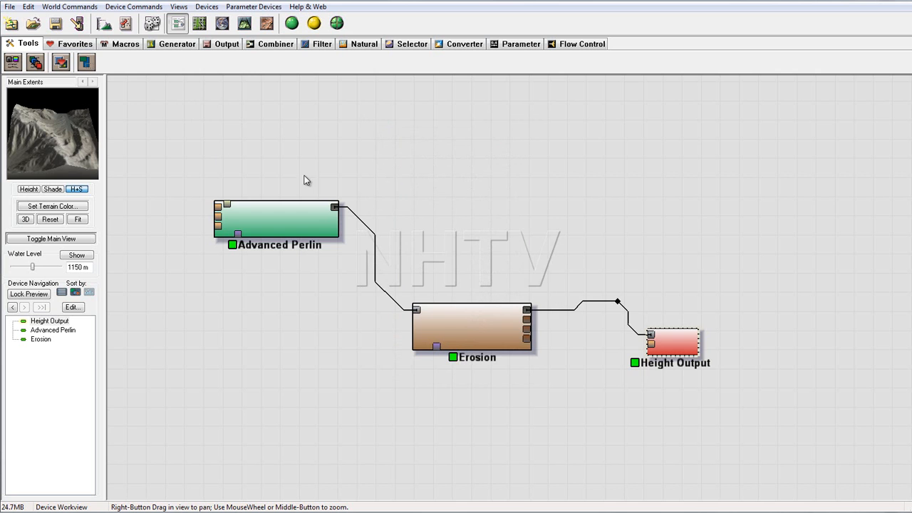
{"action": "key", "text": "f"}
{"action": "scroll", "coordinate": [501, 192], "scroll_direction": "down", "scroll_amount": 5}
{"action": "key", "text": "f"}
{"action": "key", "text": "g"}
{"action": "scroll", "coordinate": [419, 197], "scroll_direction": "down", "scroll_amount": 4}
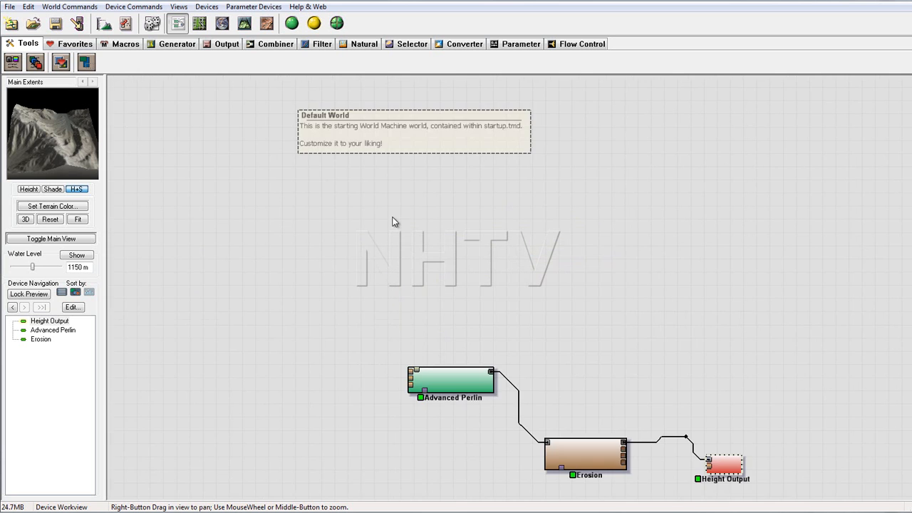
{"action": "right_click_drag", "start_coordinate": [482, 280], "coordinate": [456, 243]}
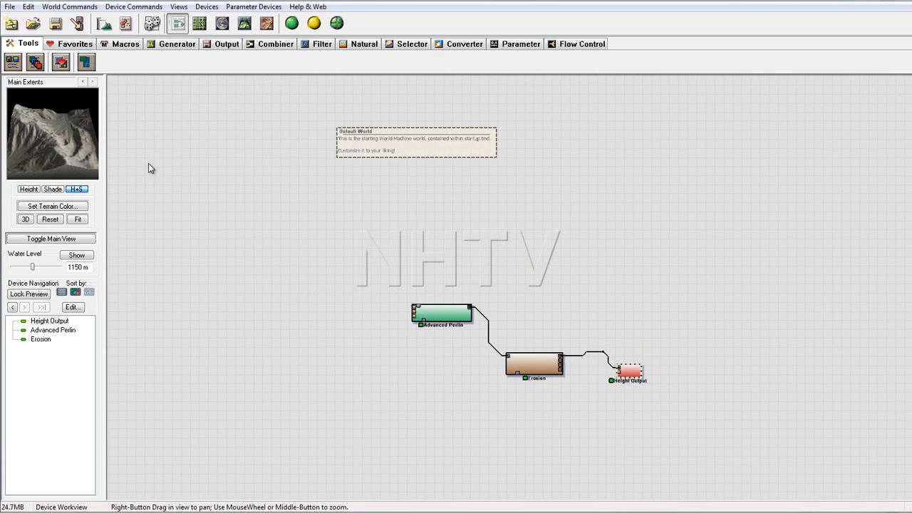
Step: Examine the generated terrain in the Explorer view and in the 3D view
{"action": "left_click", "coordinate": [223, 25]}
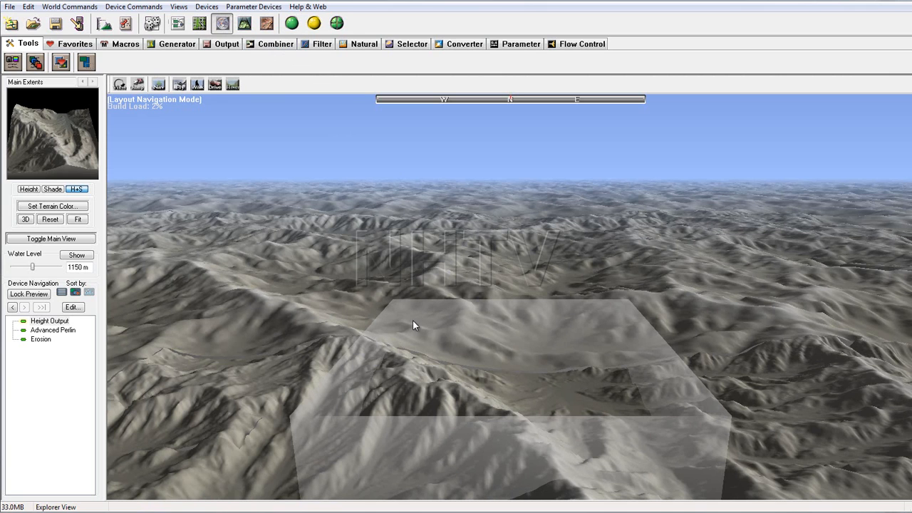
{"action": "left_click", "coordinate": [245, 23]}
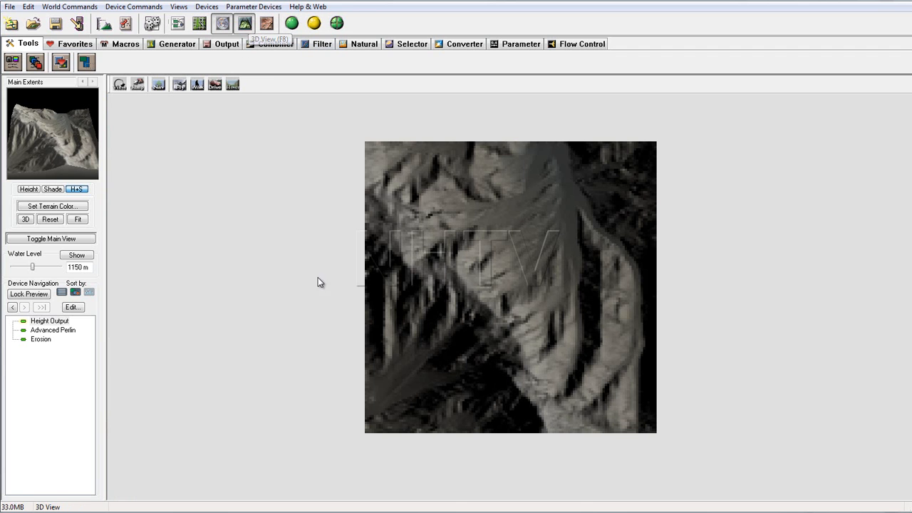
{"action": "left_click_drag", "start_coordinate": [349, 391], "coordinate": [691, 252]}
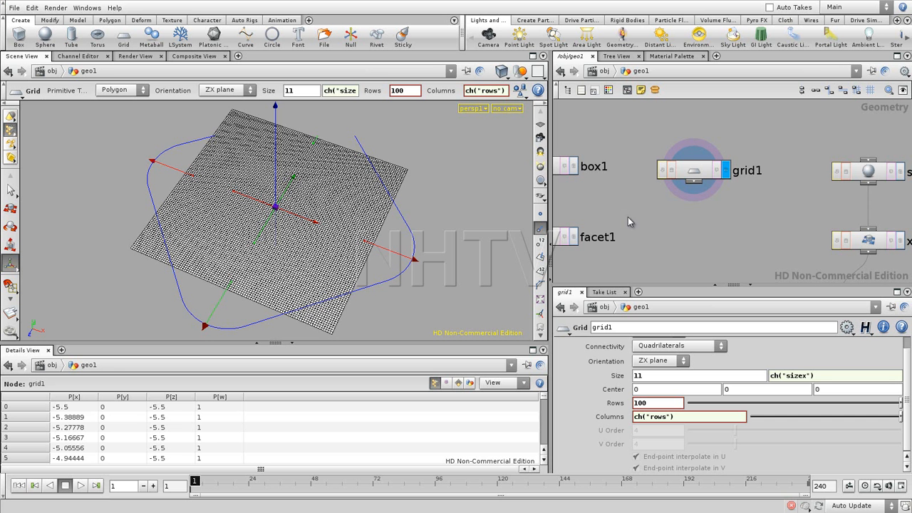
Step: Switch to Houdini and add a displayed VOP SOP below grid1, with grid1 feeding its first input
{"action": "middle_click_drag", "start_coordinate": [718, 233], "coordinate": [685, 198]}
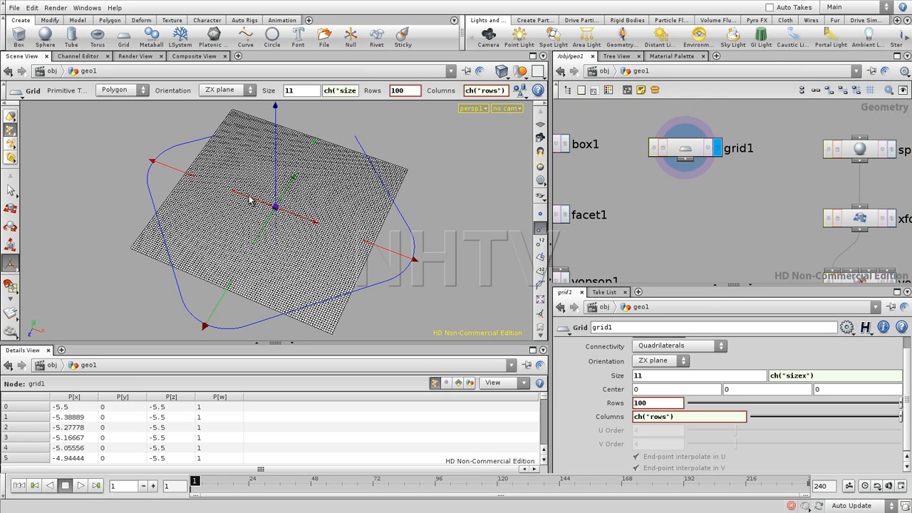
{"action": "scroll", "coordinate": [649, 211], "scroll_direction": "up", "scroll_amount": 5}
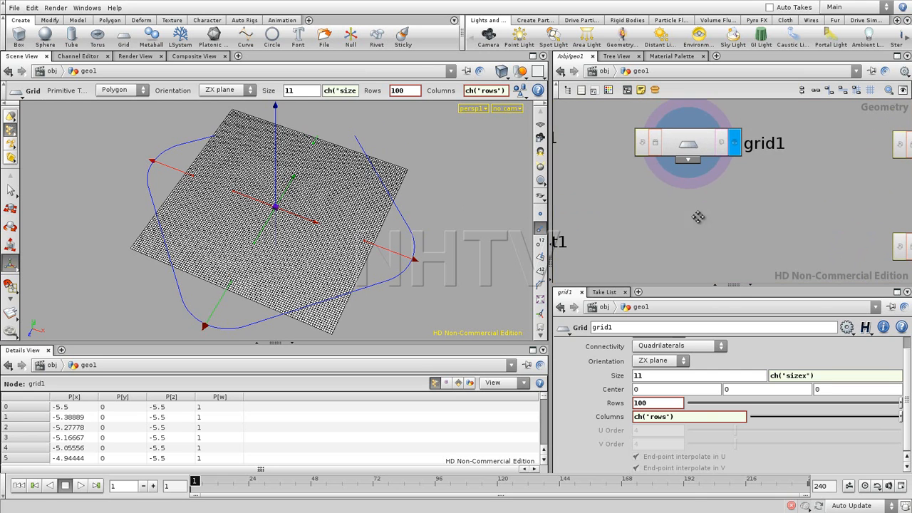
{"action": "middle_click_drag", "start_coordinate": [704, 215], "coordinate": [688, 200]}
{"action": "key", "text": "Tab"}
{"action": "type", "text": "vop"}
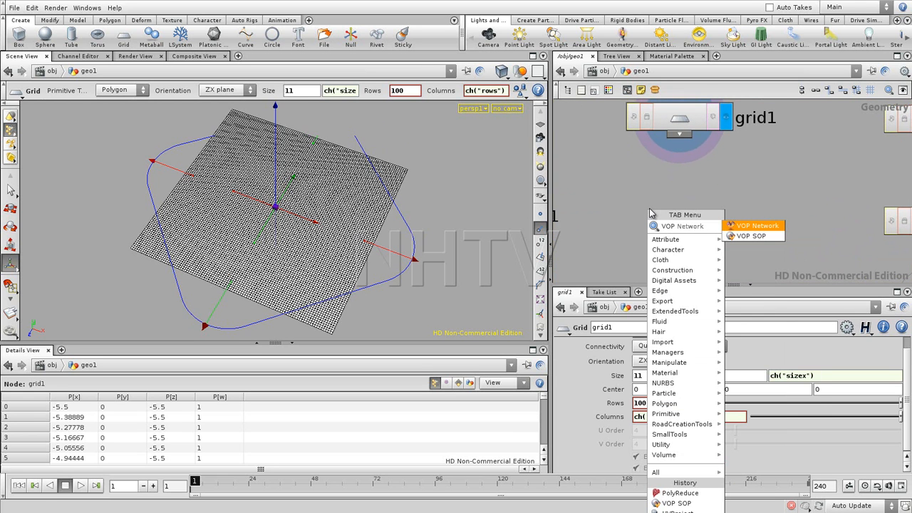
{"action": "left_click", "coordinate": [750, 236]}
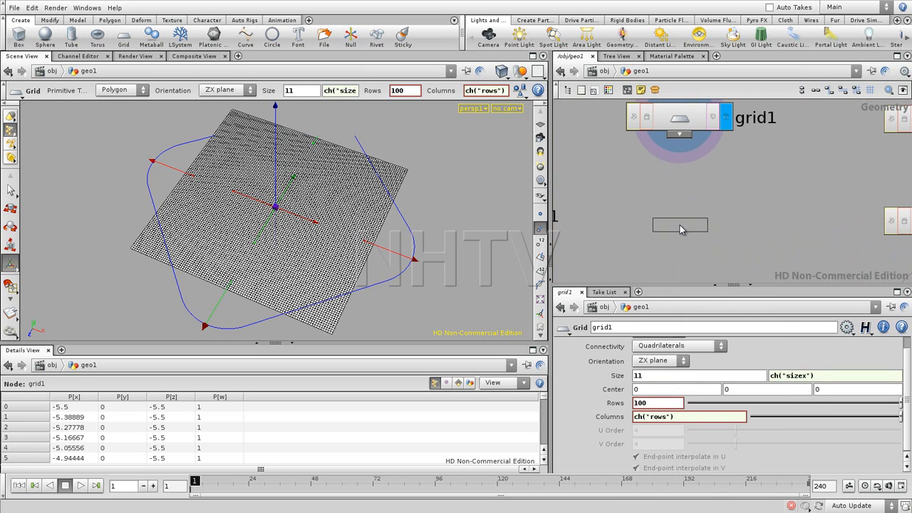
{"action": "left_click", "coordinate": [653, 218]}
{"action": "left_click", "coordinate": [725, 224]}
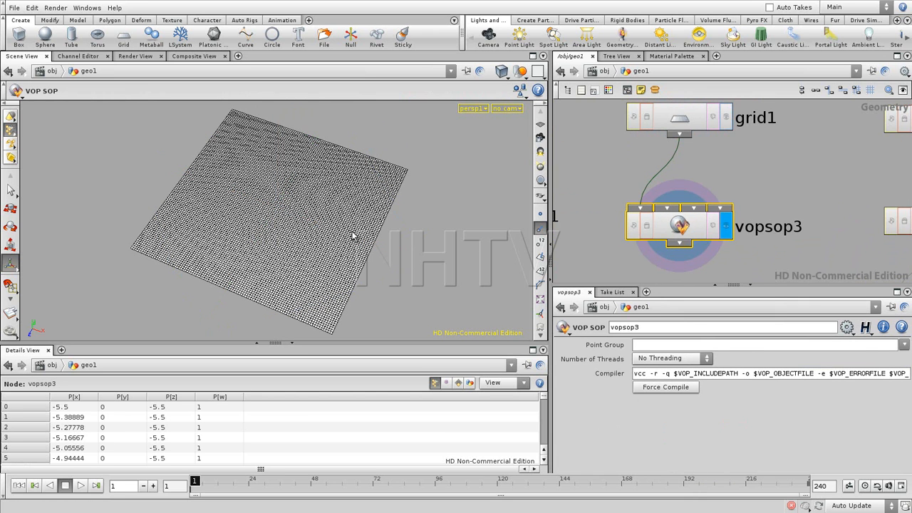
Step: Enter the vopsop3 network and spread global1 and output1 apart to make room between them
{"action": "double_click", "coordinate": [691, 228]}
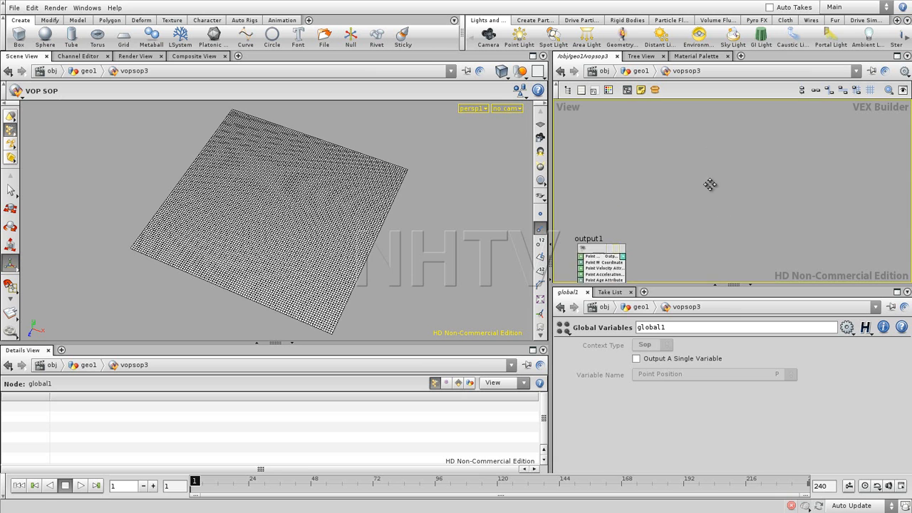
{"action": "key", "text": "h"}
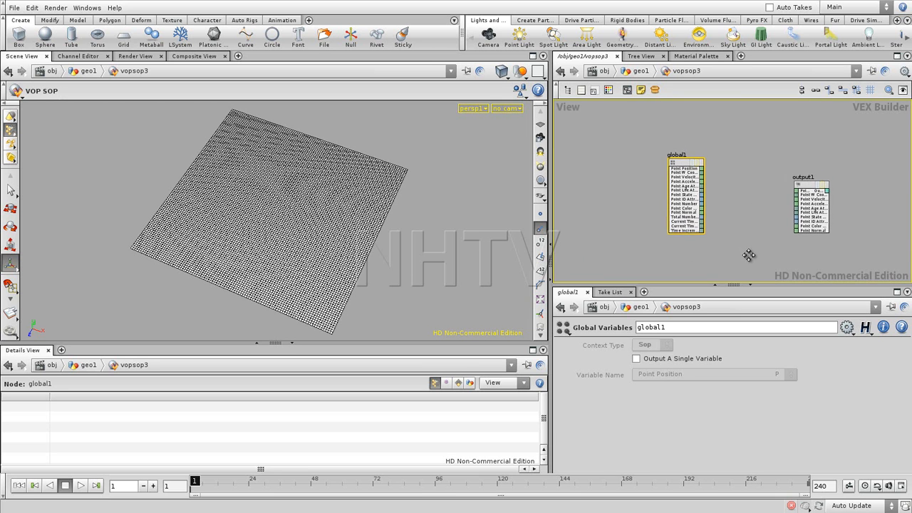
{"action": "left_click_drag", "start_coordinate": [658, 130], "coordinate": [608, 144]}
{"action": "left_click_drag", "start_coordinate": [858, 164], "coordinate": [869, 163]}
{"action": "middle_click_drag", "start_coordinate": [739, 211], "coordinate": [737, 209]}
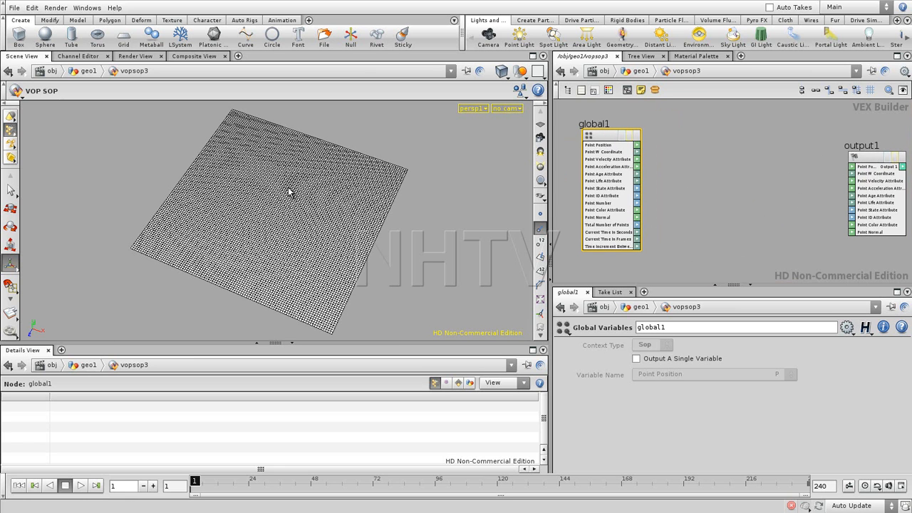
{"action": "middle_click_drag", "start_coordinate": [734, 202], "coordinate": [719, 184]}
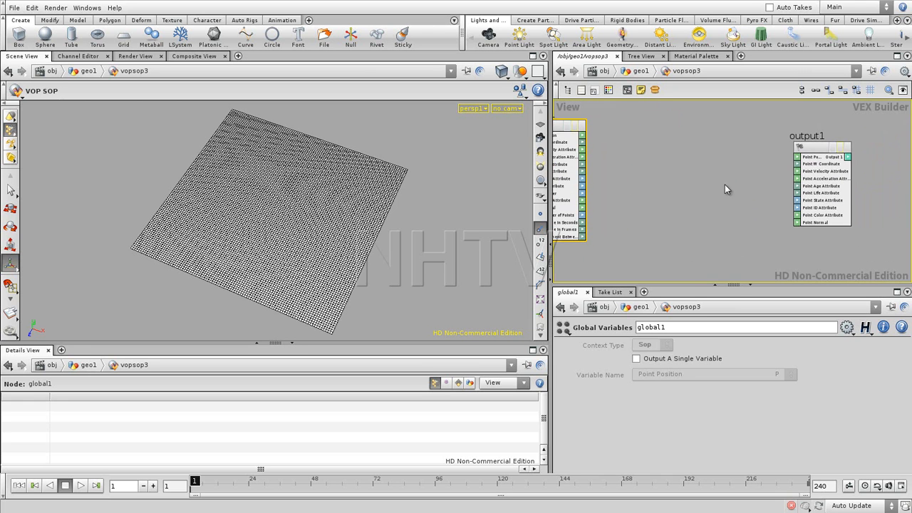
{"action": "left_click_drag", "start_coordinate": [817, 146], "coordinate": [844, 147]}
Step: Add a Color Map node from the Utility category between global1 and output1
{"action": "left_click", "coordinate": [691, 202]}
{"action": "key", "text": "Tab"}
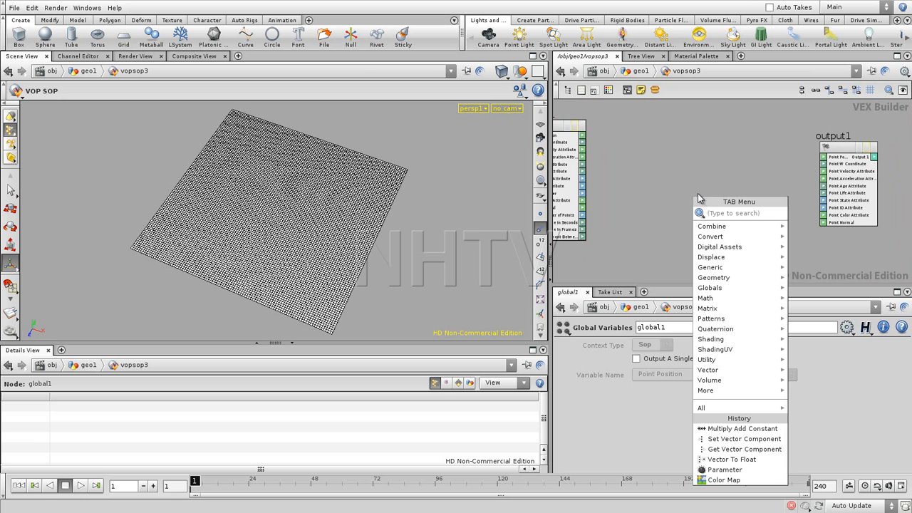
{"action": "mouse_move", "coordinate": [713, 362]}
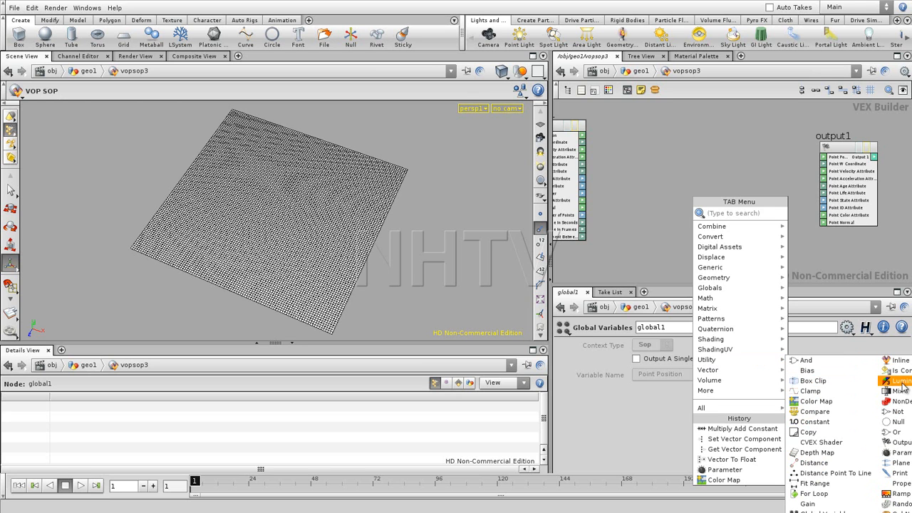
{"action": "left_click", "coordinate": [807, 403]}
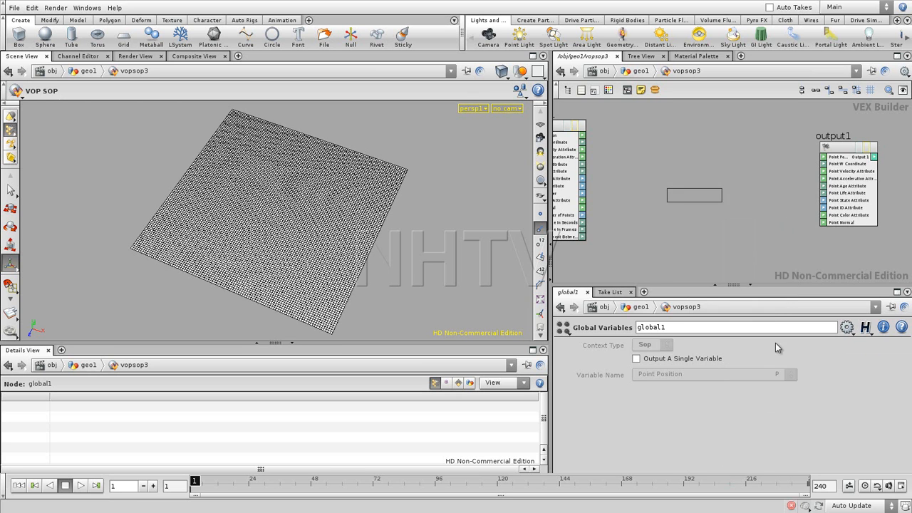
{"action": "left_click", "coordinate": [690, 183]}
{"action": "key", "text": "f"}
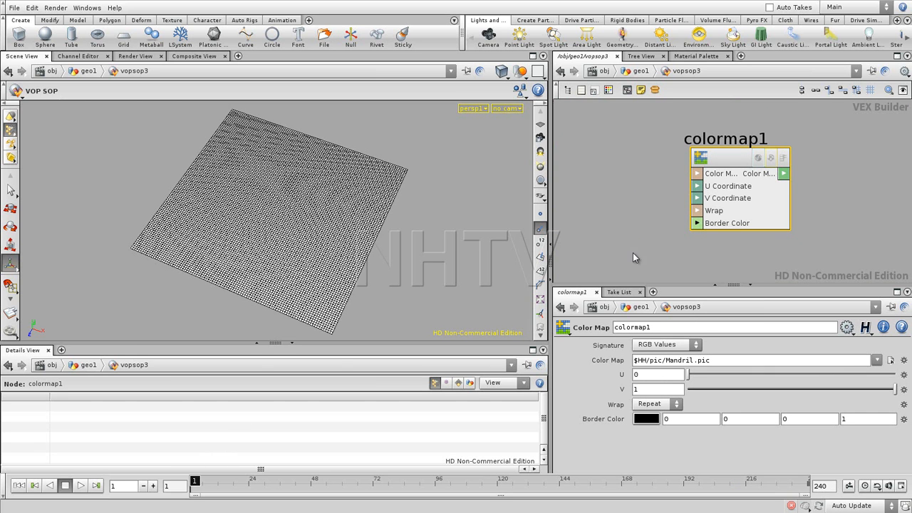
Step: Move global1 farther away from colormap1 to leave space between the two nodes
{"action": "middle_click_drag", "start_coordinate": [645, 184], "coordinate": [683, 192]}
{"action": "right_click_drag", "start_coordinate": [684, 191], "coordinate": [665, 199]}
{"action": "middle_click_drag", "start_coordinate": [705, 196], "coordinate": [749, 208]}
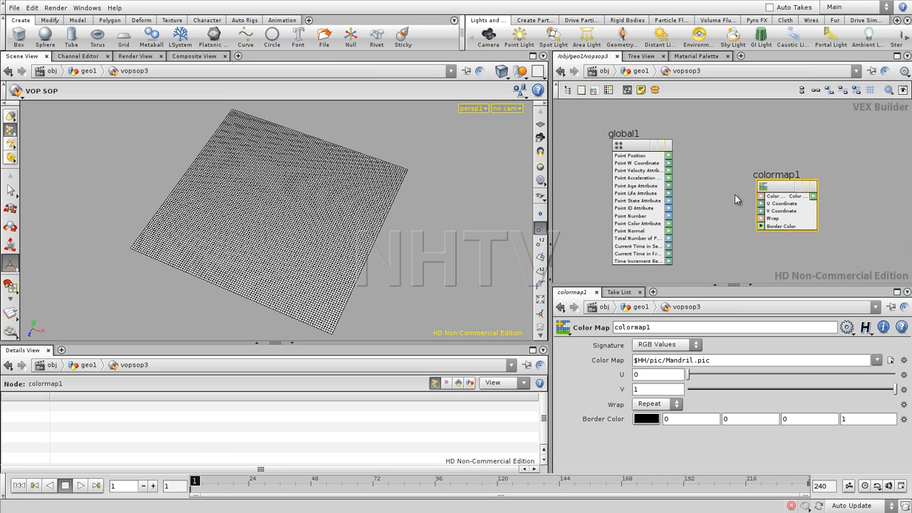
{"action": "left_click_drag", "start_coordinate": [638, 150], "coordinate": [586, 144]}
{"action": "middle_click_drag", "start_coordinate": [691, 191], "coordinate": [733, 179]}
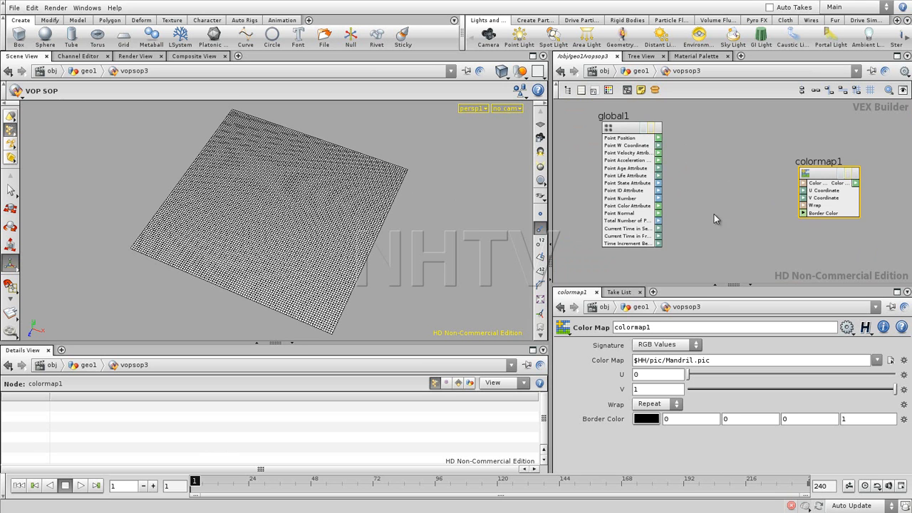
{"action": "middle_click_drag", "start_coordinate": [723, 220], "coordinate": [700, 227]}
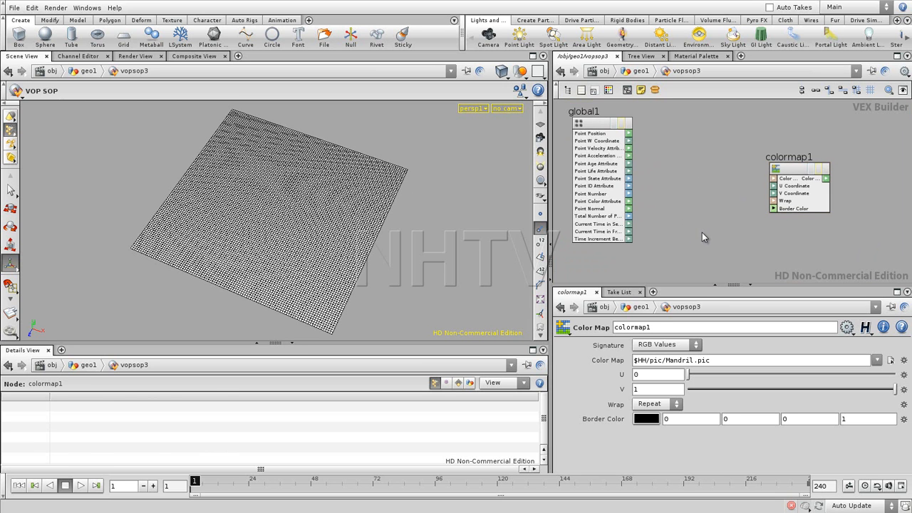
Step: Return to the geo1 network, insert a UVProject node between grid1 and vopsop3, and display it
{"action": "key", "text": "u"}
{"action": "scroll", "coordinate": [728, 202], "scroll_direction": "up", "scroll_amount": 3}
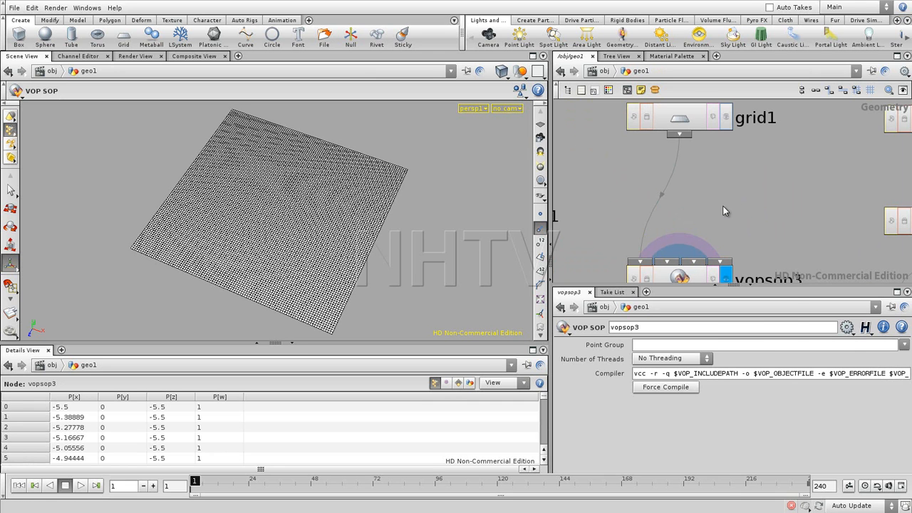
{"action": "key", "text": "Tab"}
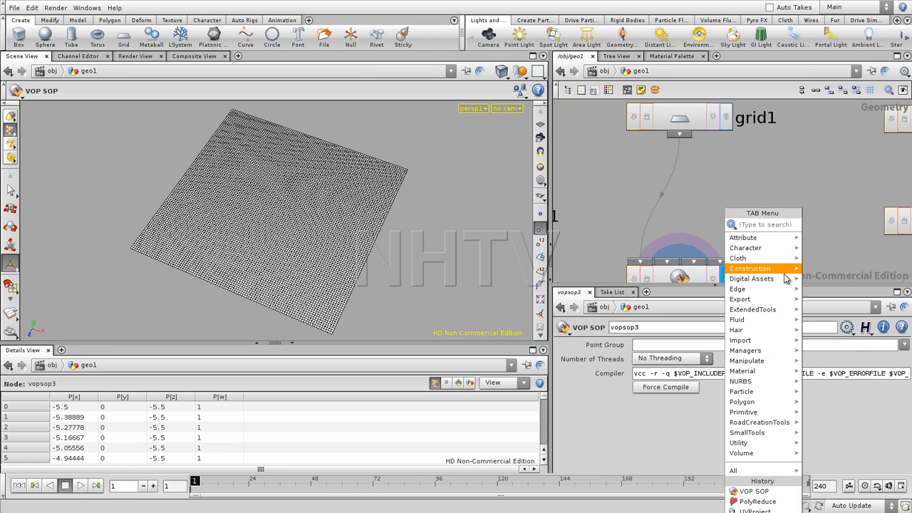
{"action": "mouse_move", "coordinate": [783, 351]}
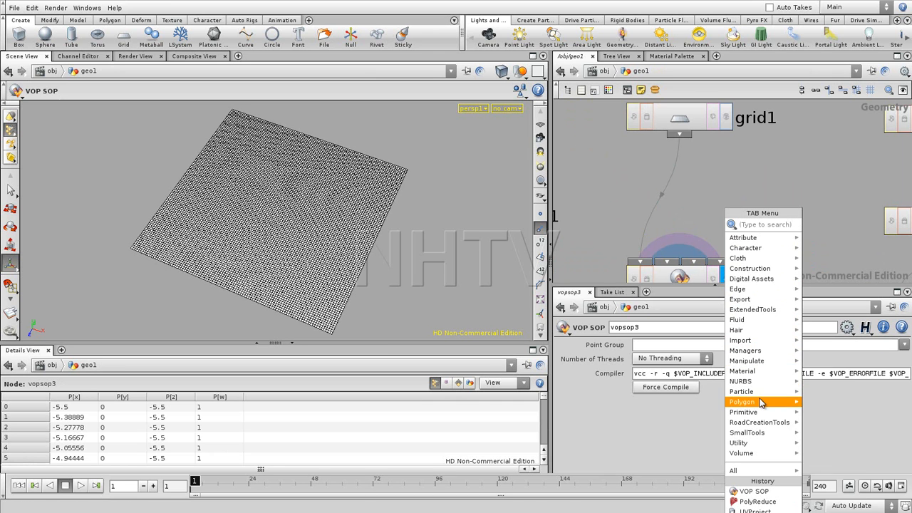
{"action": "mouse_move", "coordinate": [762, 376]}
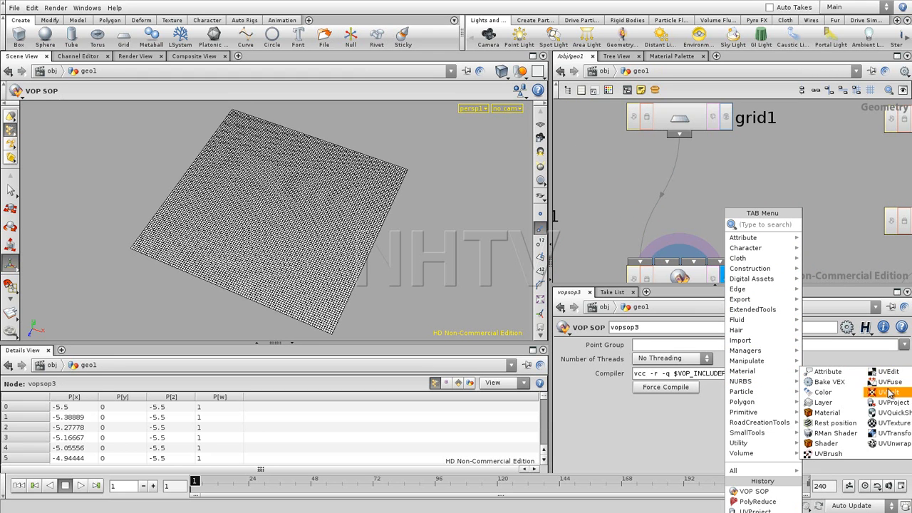
{"action": "left_click", "coordinate": [884, 405]}
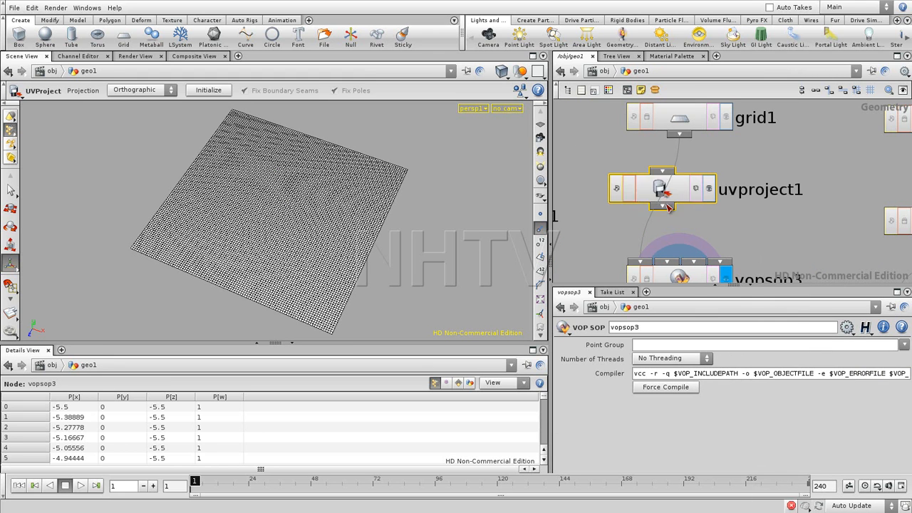
{"action": "left_click", "coordinate": [662, 188]}
{"action": "mouse_move", "coordinate": [678, 135]}
{"action": "left_mouse_down"}
{"action": "mouse_move", "coordinate": [662, 173]}
{"action": "mouse_move", "coordinate": [704, 203]}
{"action": "left_mouse_up"}
{"action": "left_click", "coordinate": [726, 192]}
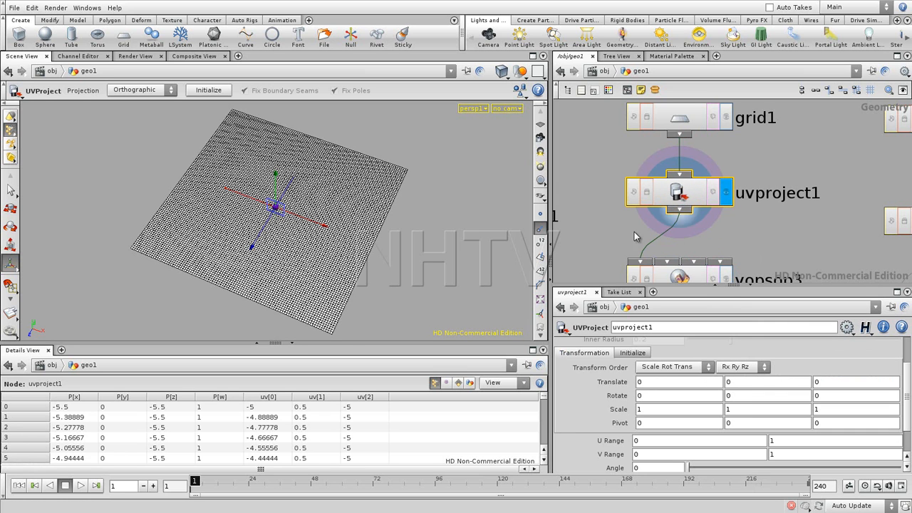
Step: Initialize the UV projection to the best plane and set its X and Y scale to 11.02
{"action": "left_click", "coordinate": [632, 353]}
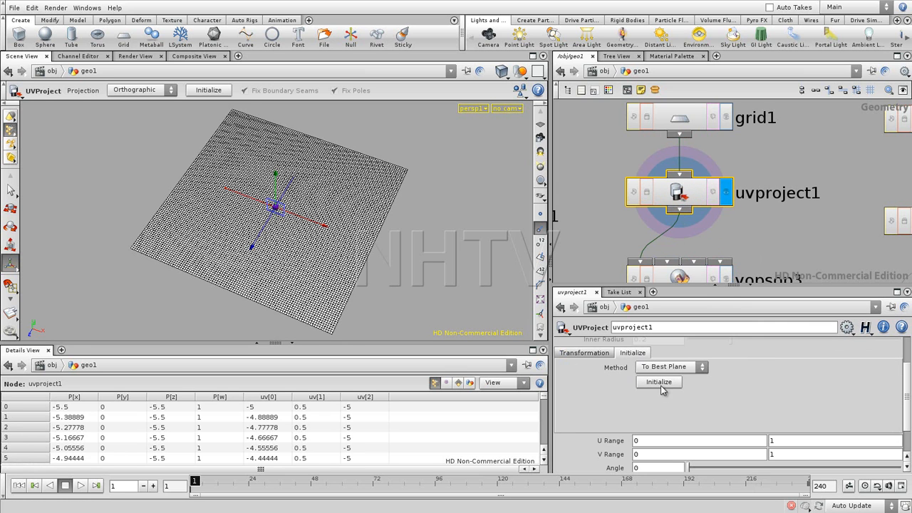
{"action": "left_click", "coordinate": [660, 382]}
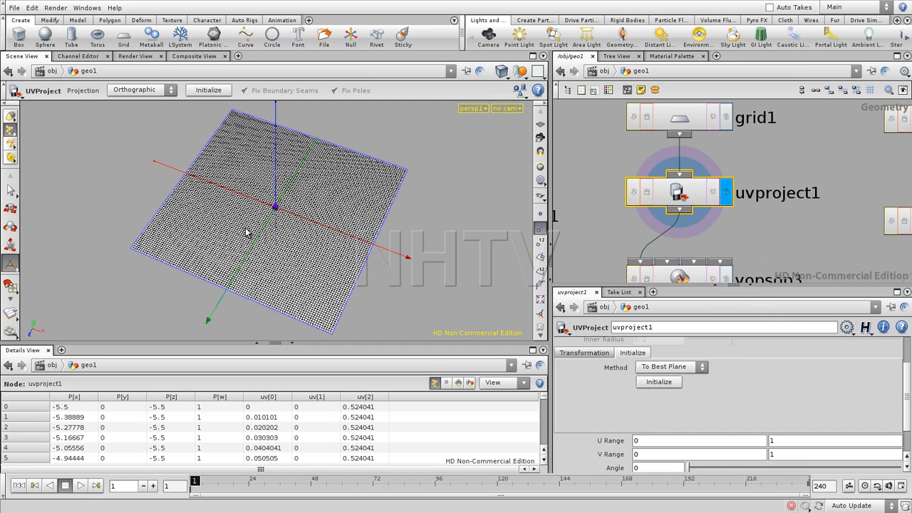
{"action": "left_click", "coordinate": [582, 353]}
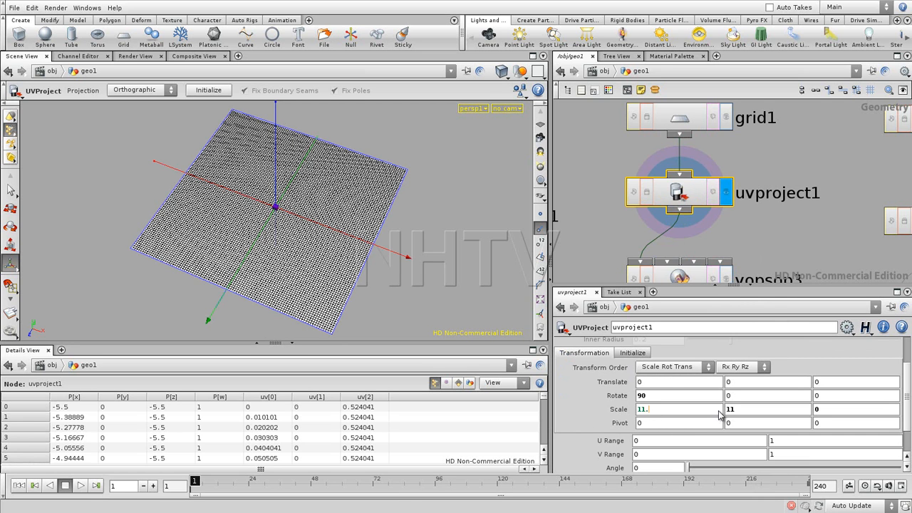
{"action": "type", "text": "2"}
{"action": "key", "text": "Return"}
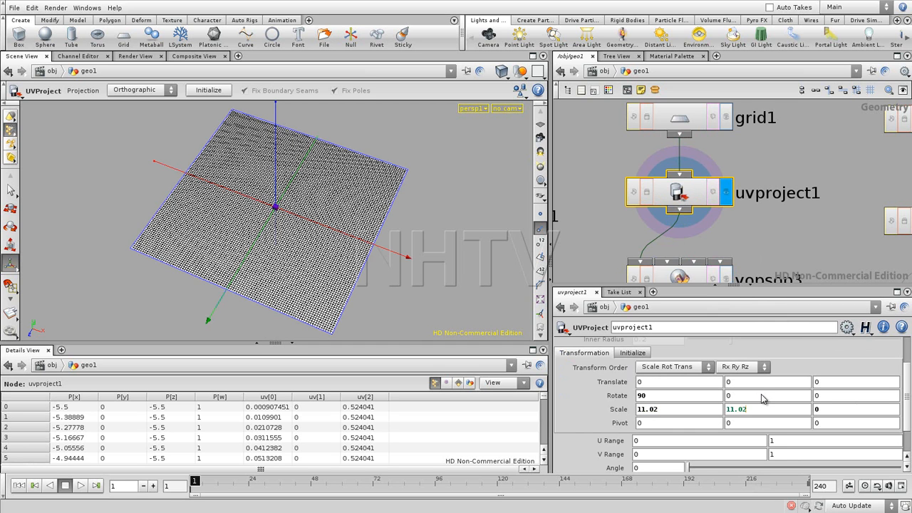
{"action": "key", "text": "Return"}
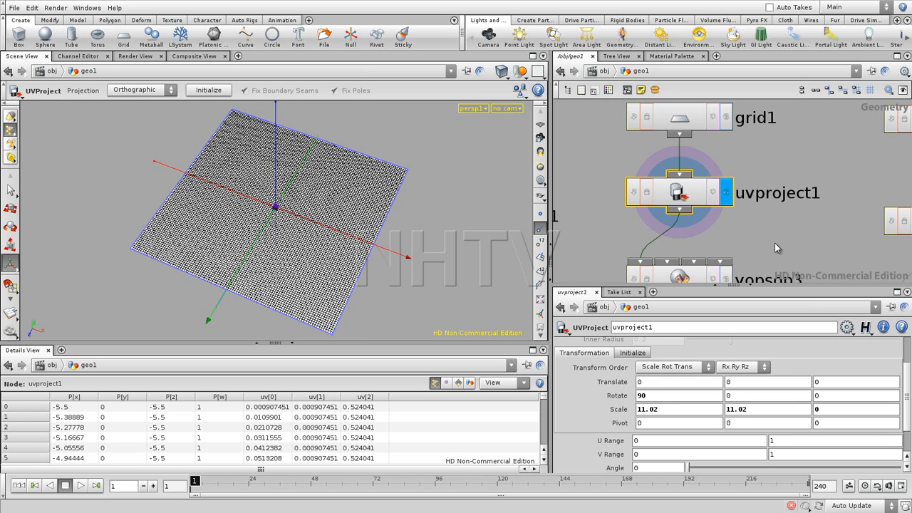
Step: Display vopsop3 instead of uvproject1 and enter its network with all nodes framed
{"action": "middle_click_drag", "start_coordinate": [784, 244], "coordinate": [793, 146]}
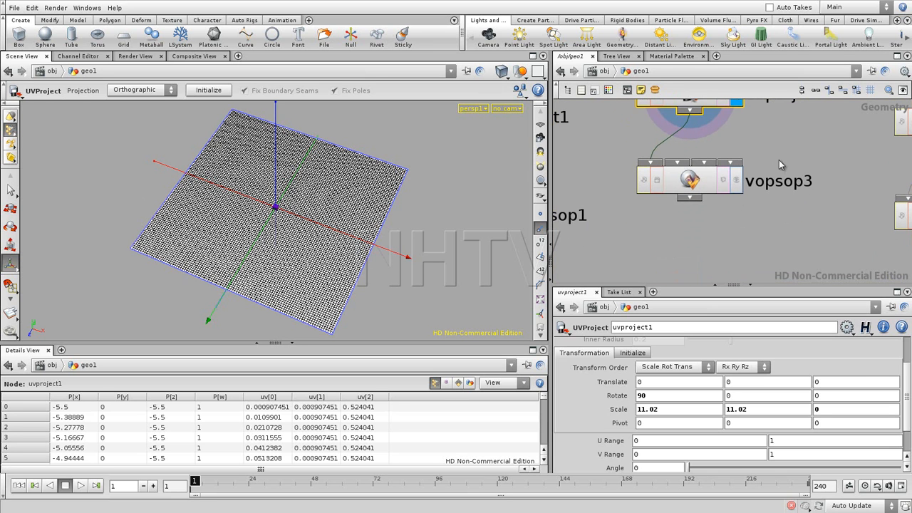
{"action": "left_click", "coordinate": [732, 189]}
{"action": "left_click", "coordinate": [733, 187]}
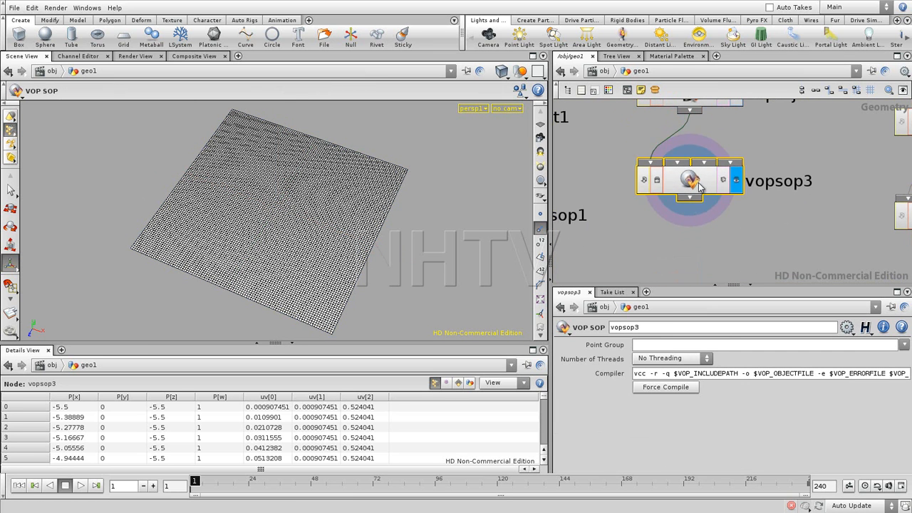
{"action": "key", "text": "i"}
{"action": "key", "text": "h"}
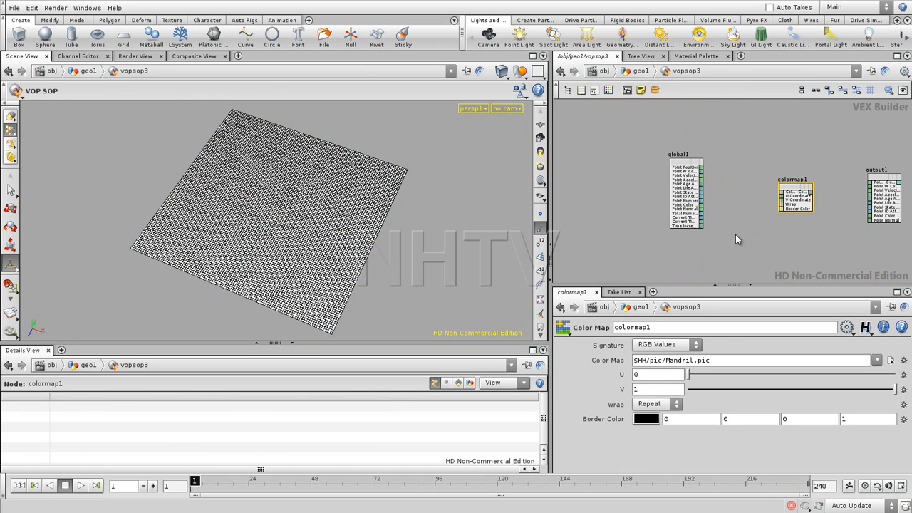
Step: Move colormap1 below the gap between global1 and output1
{"action": "left_click_drag", "start_coordinate": [718, 196], "coordinate": [693, 247]}
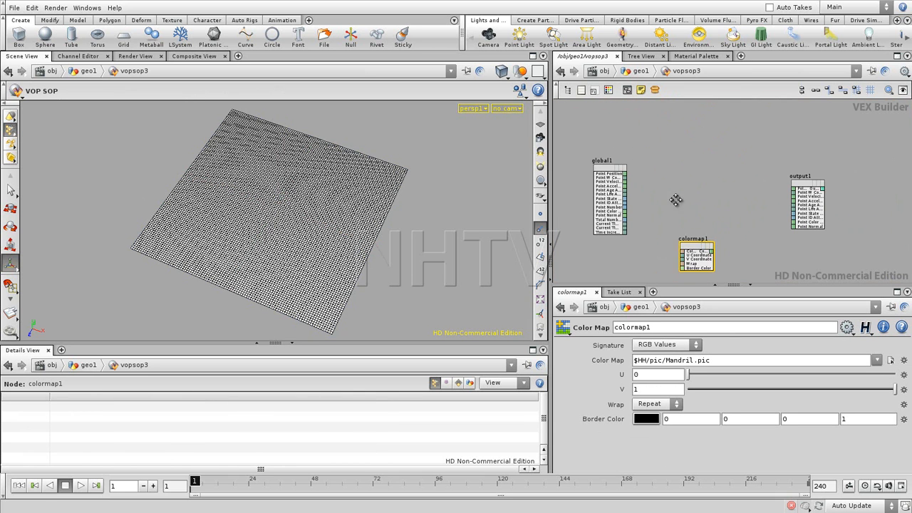
{"action": "middle_click_drag", "start_coordinate": [661, 215], "coordinate": [673, 175]}
{"action": "right_click_drag", "start_coordinate": [672, 174], "coordinate": [686, 176]}
{"action": "middle_click_drag", "start_coordinate": [684, 204], "coordinate": [691, 180]}
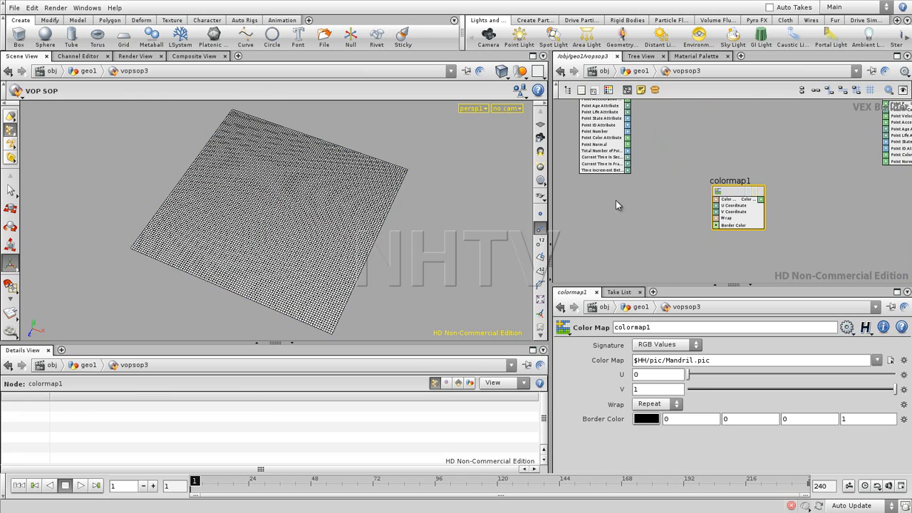
{"action": "mouse_move", "coordinate": [679, 223]}
{"action": "right_mouse_down"}
{"action": "mouse_move", "coordinate": [688, 230]}
{"action": "mouse_move", "coordinate": [654, 220]}
{"action": "mouse_move", "coordinate": [677, 237]}
{"action": "right_mouse_up"}
Step: Add a Parameter node below global1, before colormap1
{"action": "key", "text": "Tab"}
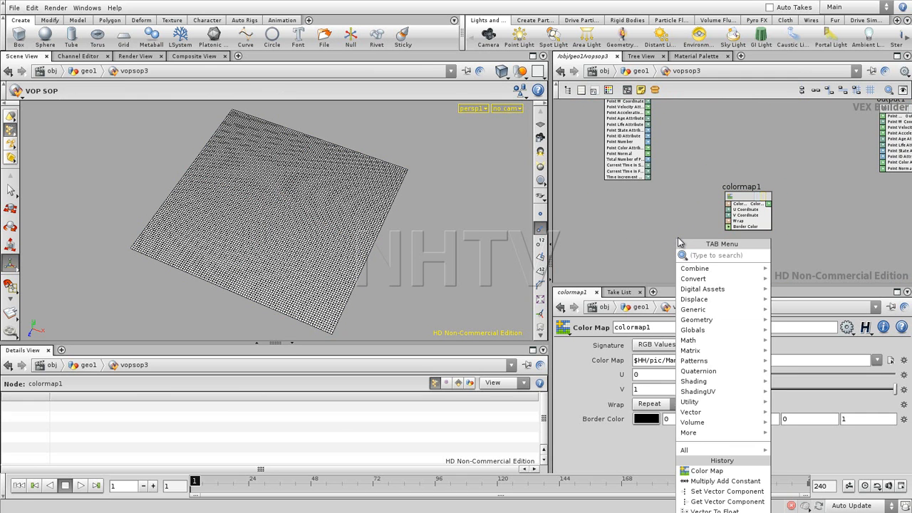
{"action": "key", "text": "Escape"}
{"action": "middle_click_drag", "start_coordinate": [687, 187], "coordinate": [693, 227]}
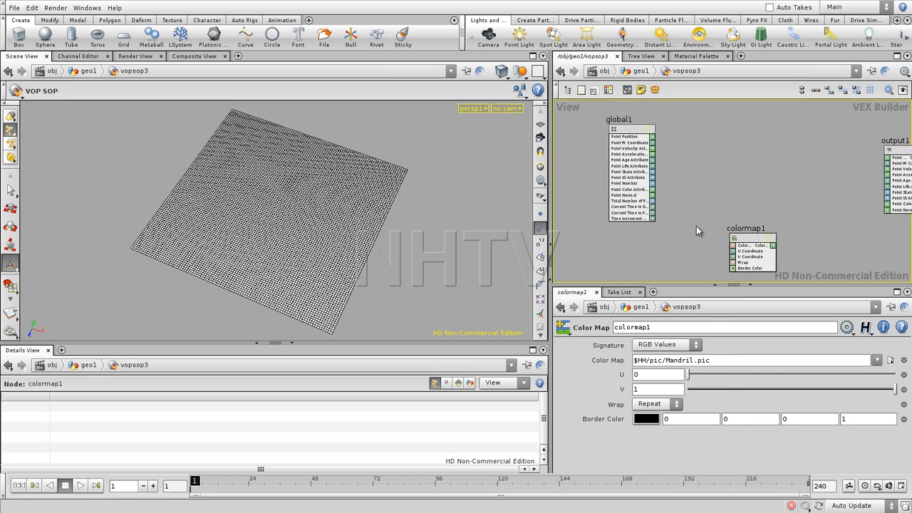
{"action": "scroll", "coordinate": [694, 215], "scroll_direction": "up", "scroll_amount": 3}
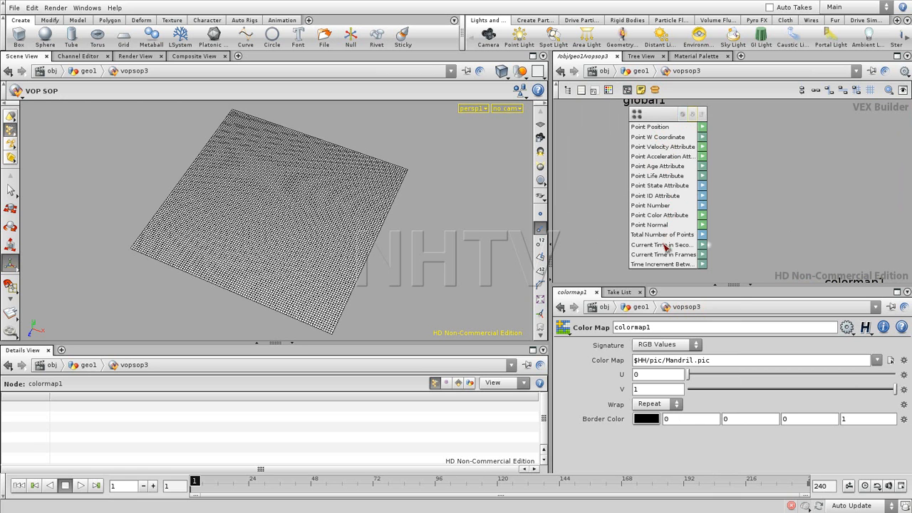
{"action": "middle_click_drag", "start_coordinate": [780, 242], "coordinate": [744, 99]}
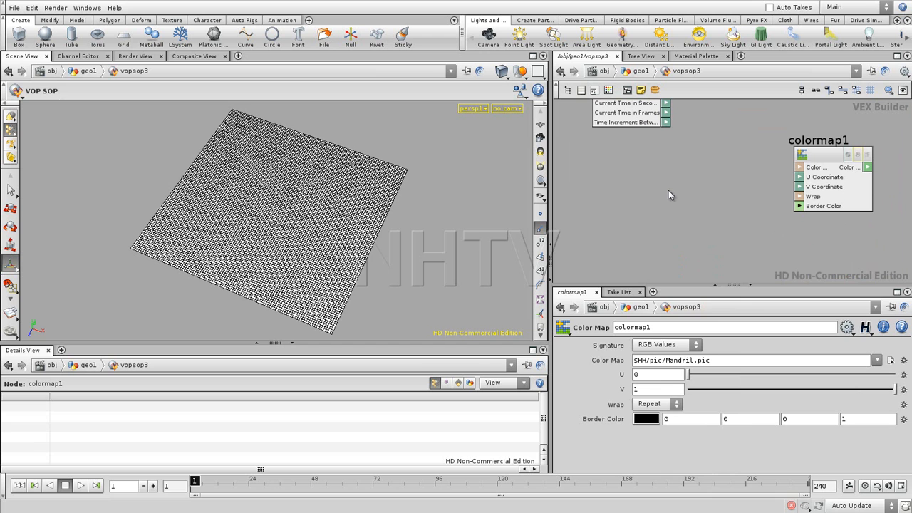
{"action": "key", "text": "Tab"}
{"action": "type", "text": "pa"}
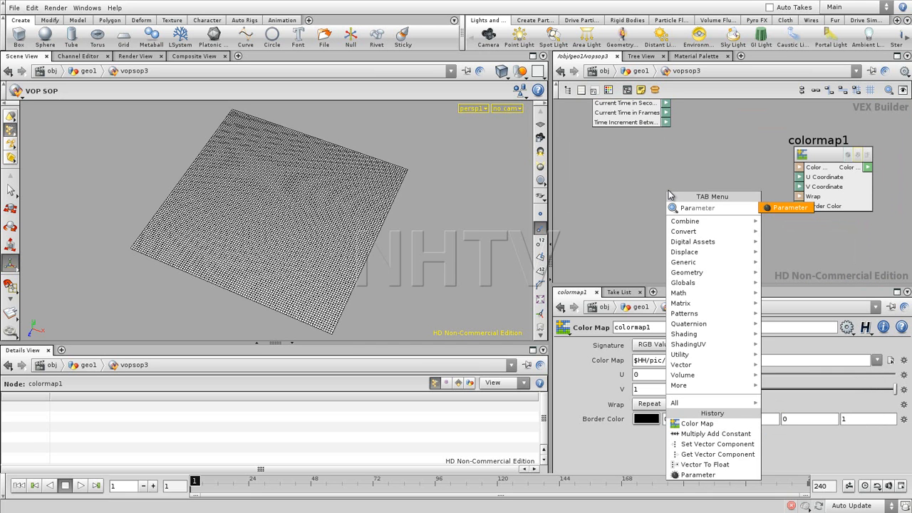
{"action": "left_click", "coordinate": [789, 207]}
{"action": "left_click", "coordinate": [617, 179]}
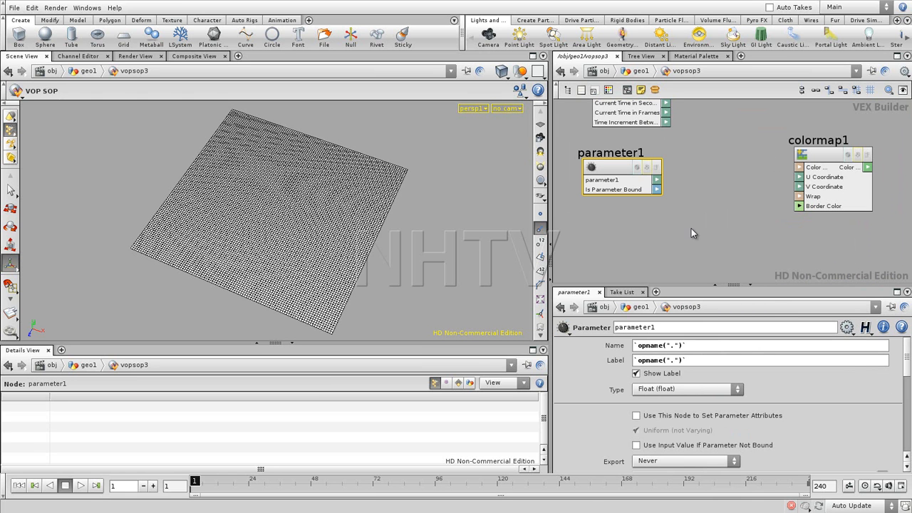
Step: Set the parameter's type to 3 Floats (vector), rename the node uv, and move it slightly lower
{"action": "left_click", "coordinate": [661, 390]}
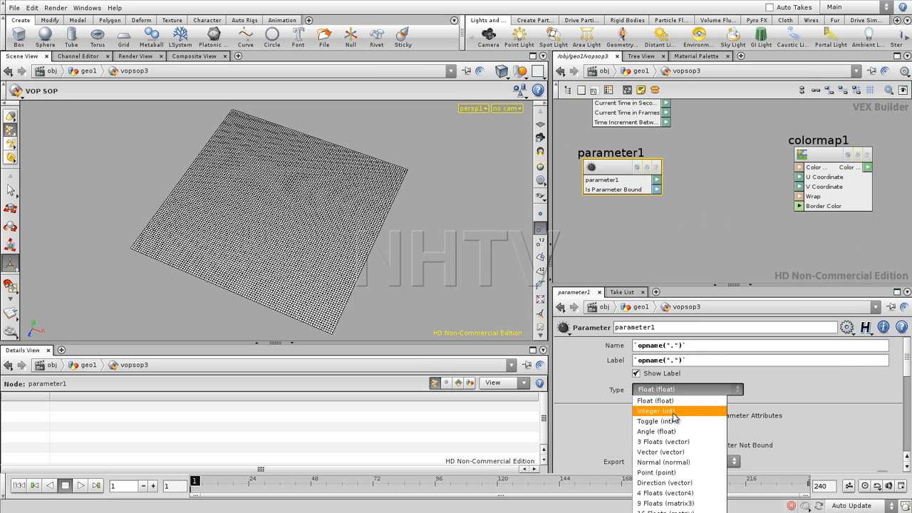
{"action": "left_click", "coordinate": [670, 442]}
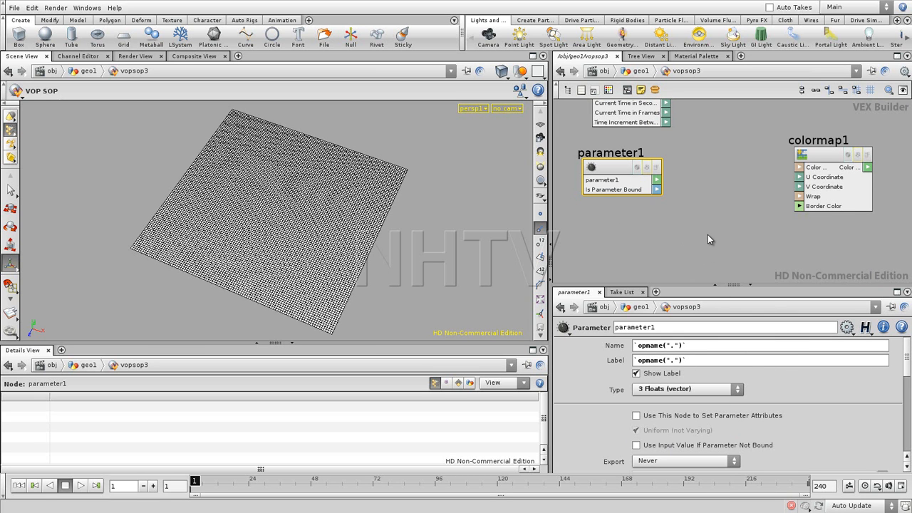
{"action": "double_click", "coordinate": [671, 328]}
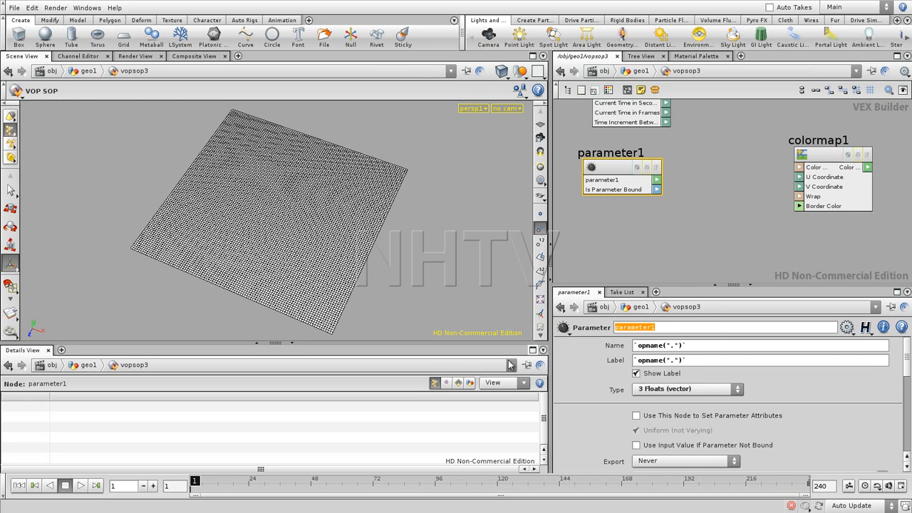
{"action": "type", "text": "uv"}
{"action": "key", "text": "Return"}
{"action": "left_click_drag", "start_coordinate": [611, 166], "coordinate": [606, 214]}
Step: Add a Vector To Float node after the uv parameter and feed the uv output into its input vector
{"action": "left_click", "coordinate": [692, 236]}
{"action": "key", "text": "Tab"}
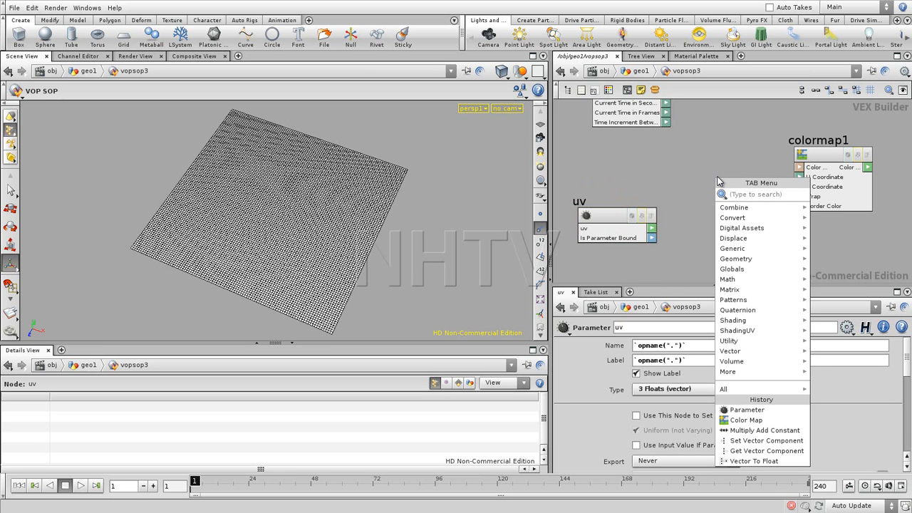
{"action": "type", "text": "Vector Cast"}
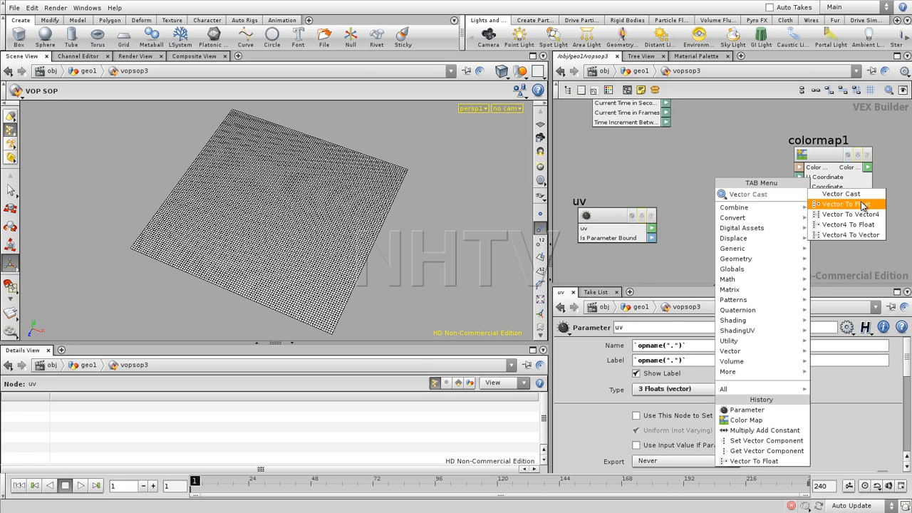
{"action": "left_click", "coordinate": [864, 208]}
{"action": "left_click", "coordinate": [658, 232]}
{"action": "left_click_drag", "start_coordinate": [672, 225], "coordinate": [609, 210]}
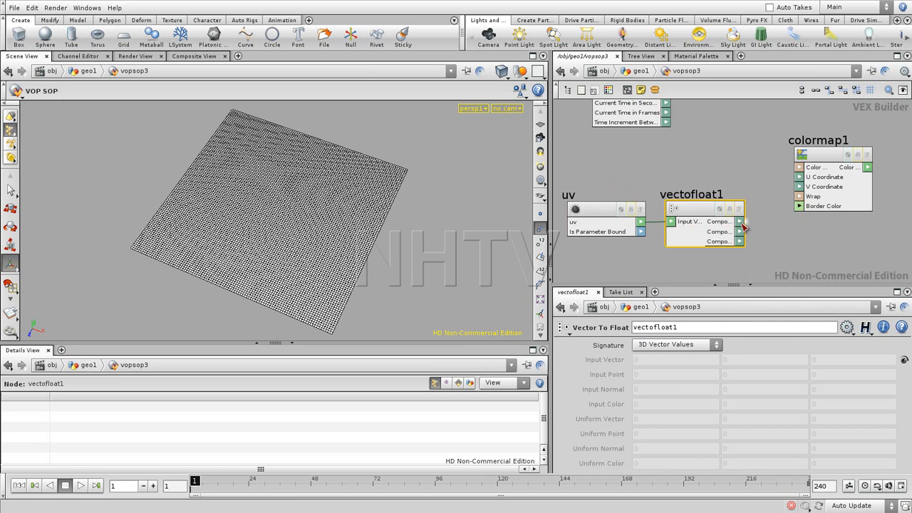
Step: Connect the first two component outputs of vectofloat1 to the U Coordinate and V Coordinate inputs of colormap1
{"action": "left_click_drag", "start_coordinate": [741, 222], "coordinate": [799, 187]}
{"action": "middle_click_drag", "start_coordinate": [836, 246], "coordinate": [629, 242]}
{"action": "middle_click_drag", "start_coordinate": [734, 170], "coordinate": [744, 196]}
{"action": "scroll", "coordinate": [743, 196], "scroll_direction": "down", "scroll_amount": 3}
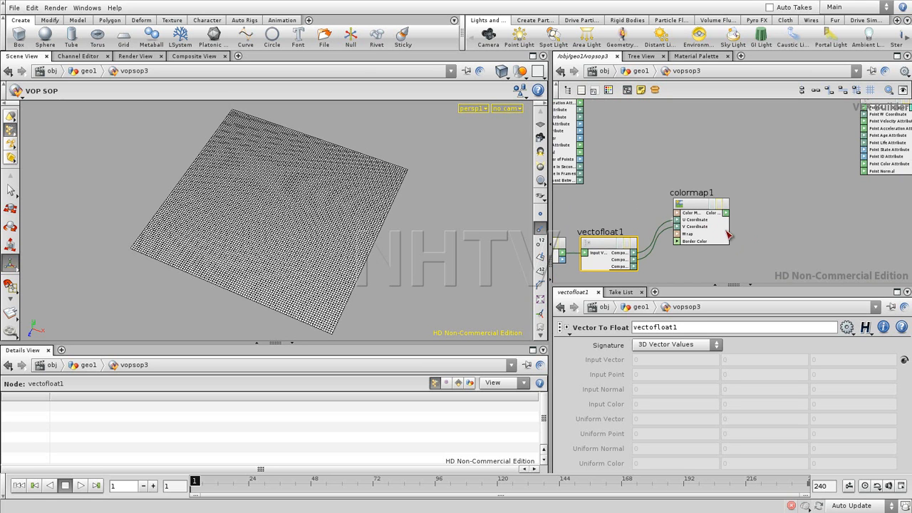
Step: Add a Set Vector Component node in the gap between global1 and output1
{"action": "middle_click_drag", "start_coordinate": [707, 138], "coordinate": [771, 173]}
{"action": "right_click_drag", "start_coordinate": [771, 174], "coordinate": [785, 194]}
{"action": "middle_click_drag", "start_coordinate": [795, 173], "coordinate": [733, 198]}
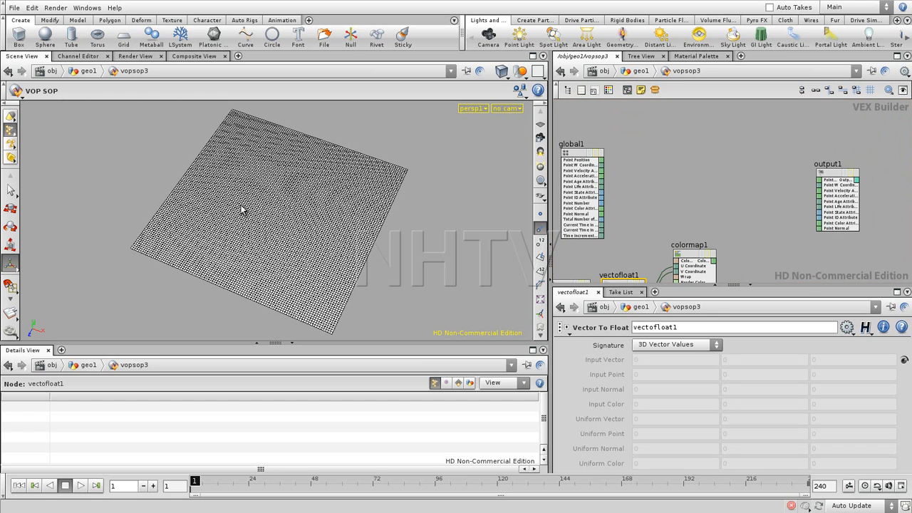
{"action": "middle_click_drag", "start_coordinate": [712, 160], "coordinate": [724, 173]}
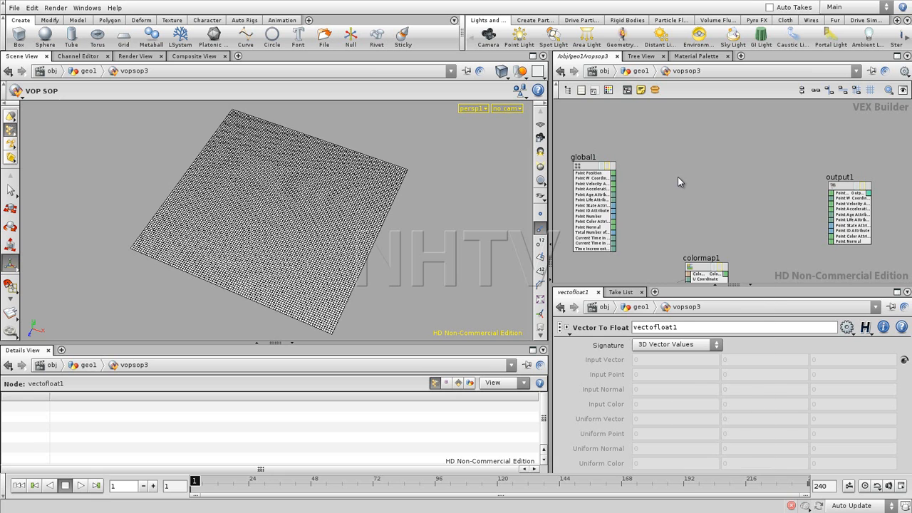
{"action": "key", "text": "Tab"}
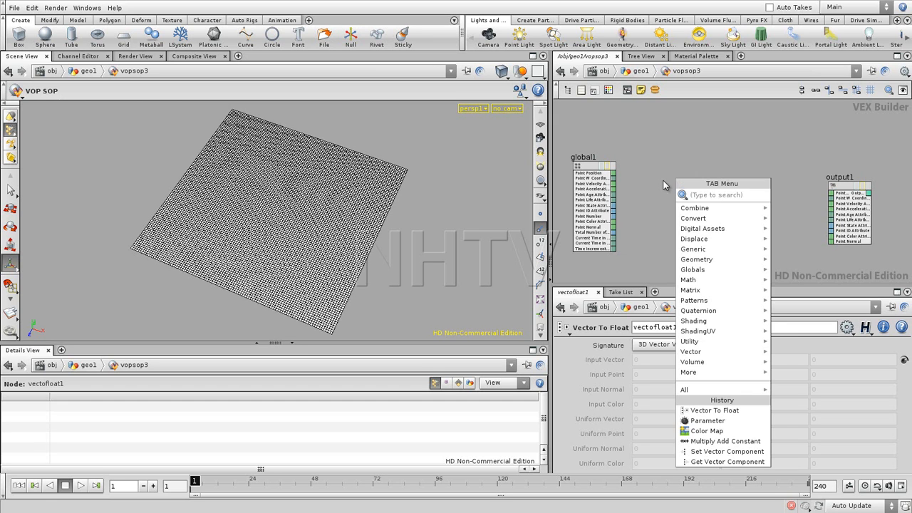
{"action": "left_click", "coordinate": [668, 175]}
{"action": "key", "text": "Tab"}
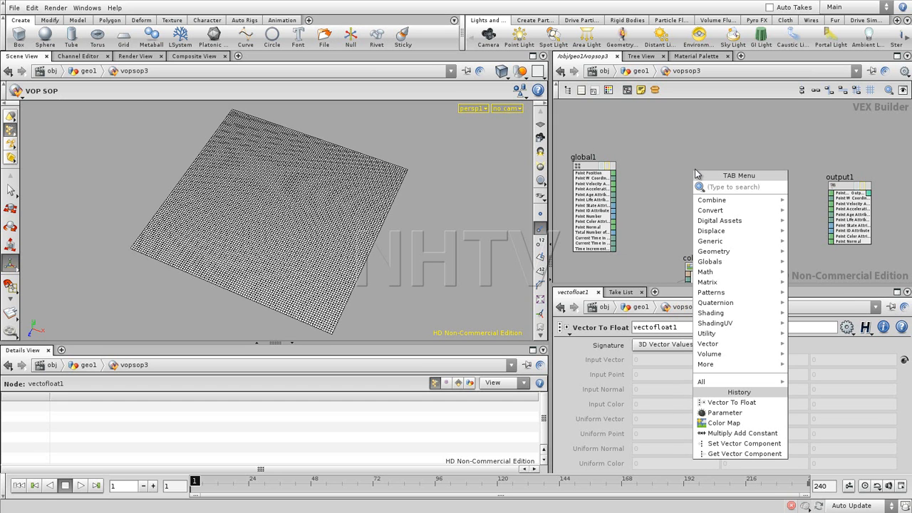
{"action": "type", "text": "p"}
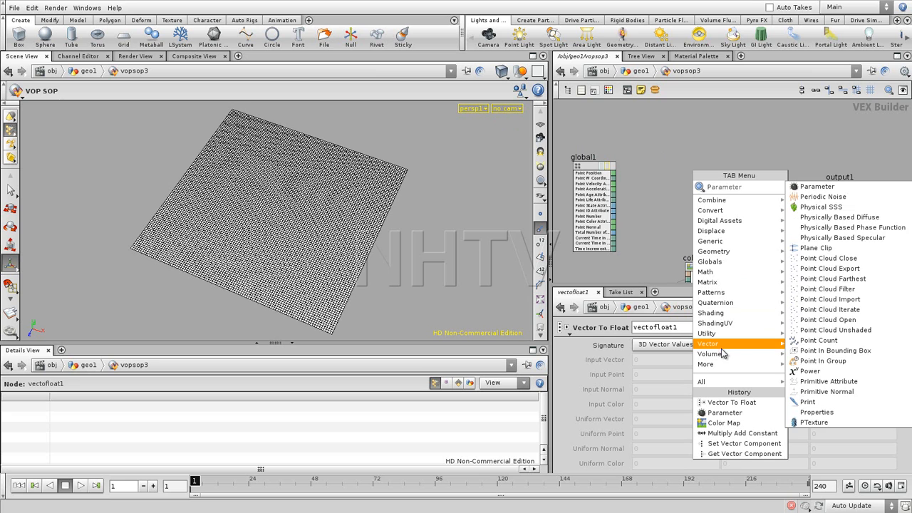
{"action": "mouse_move", "coordinate": [724, 346]}
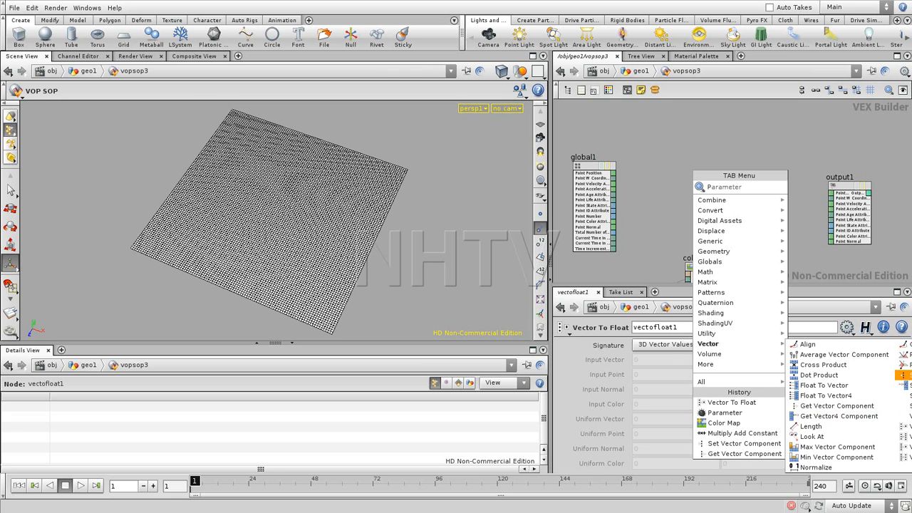
{"action": "left_click", "coordinate": [910, 376]}
{"action": "left_click", "coordinate": [784, 197]}
Step: Move the uv, vectofloat1 and colormap1 nodes together so that colormap1 sits directly below global1
{"action": "middle_click_drag", "start_coordinate": [730, 220], "coordinate": [712, 155]}
{"action": "middle_click_drag", "start_coordinate": [679, 200], "coordinate": [769, 205]}
{"action": "left_click_drag", "start_coordinate": [622, 203], "coordinate": [808, 262]}
{"action": "left_click_drag", "start_coordinate": [778, 219], "coordinate": [690, 221]}
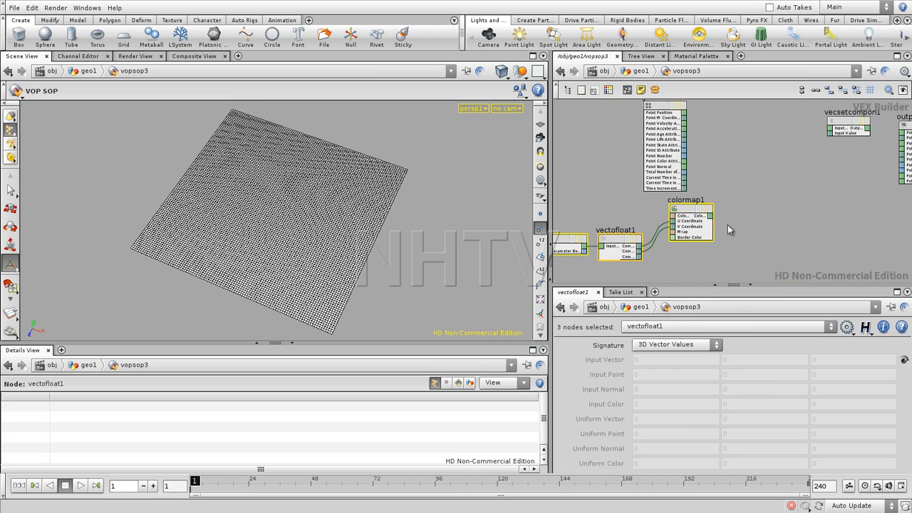
{"action": "middle_click_drag", "start_coordinate": [785, 184], "coordinate": [752, 214]}
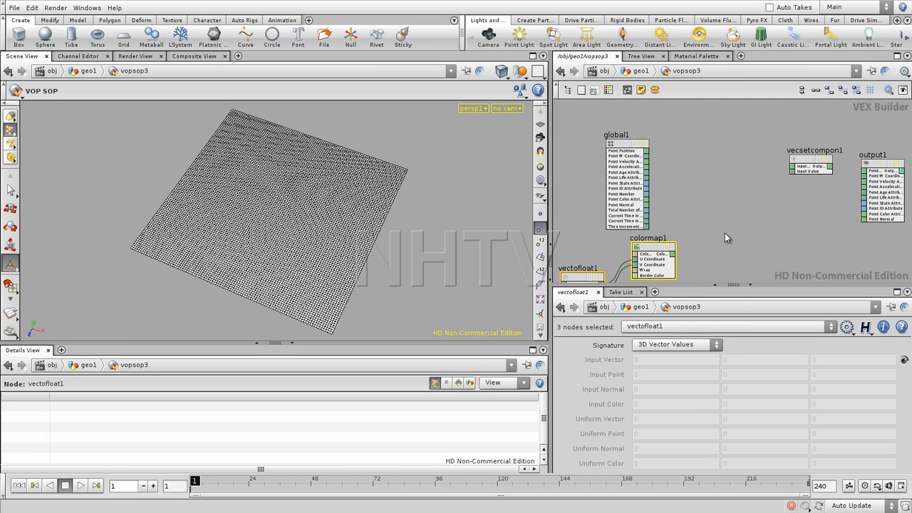
{"action": "left_click", "coordinate": [792, 169]}
{"action": "middle_click_drag", "start_coordinate": [741, 246], "coordinate": [691, 258]}
{"action": "key", "text": "ctrl+z"}
{"action": "left_click", "coordinate": [811, 224]}
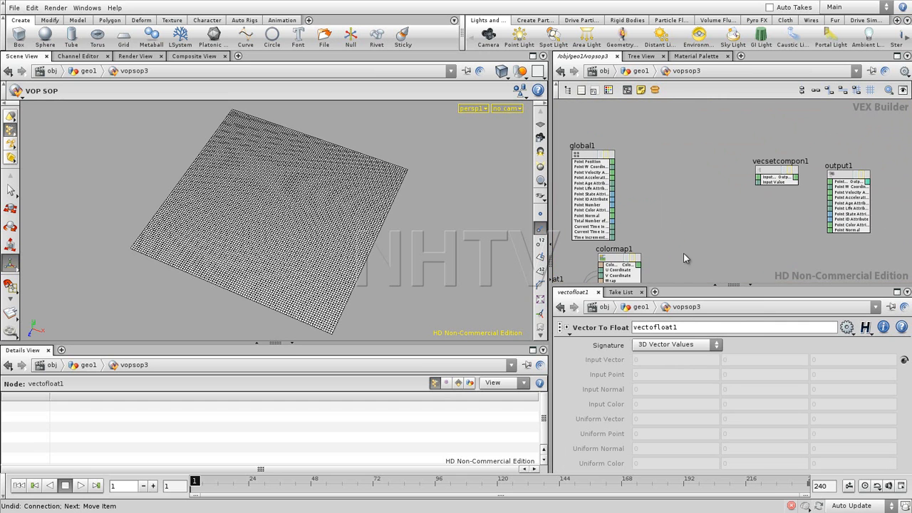
Step: Wire colormap1's color output into the Input Value of vecsetcompon1 and global1's Point Position into its input vector
{"action": "left_click", "coordinate": [758, 182]}
{"action": "middle_click_drag", "start_coordinate": [693, 174], "coordinate": [677, 191]}
{"action": "scroll", "coordinate": [677, 192], "scroll_direction": "up", "scroll_amount": 3}
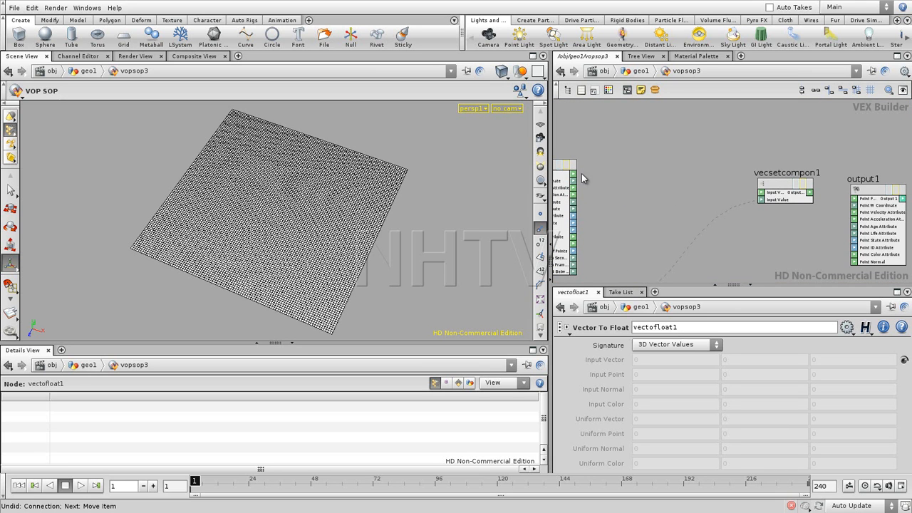
{"action": "left_click_drag", "start_coordinate": [761, 198], "coordinate": [764, 179]}
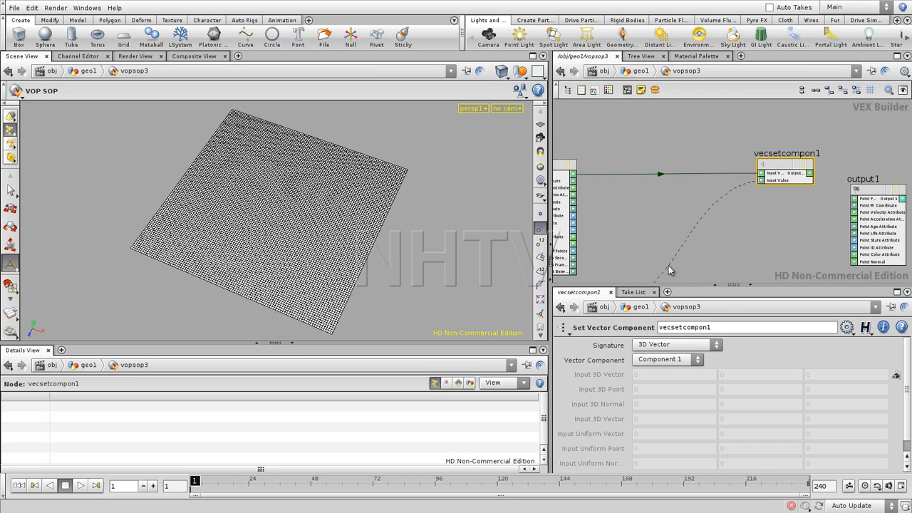
Step: Set the vector component of vecsetcompon1 to Component 2 and connect its output to the Point Position input of output1
{"action": "left_click", "coordinate": [662, 359]}
{"action": "left_click", "coordinate": [659, 381]}
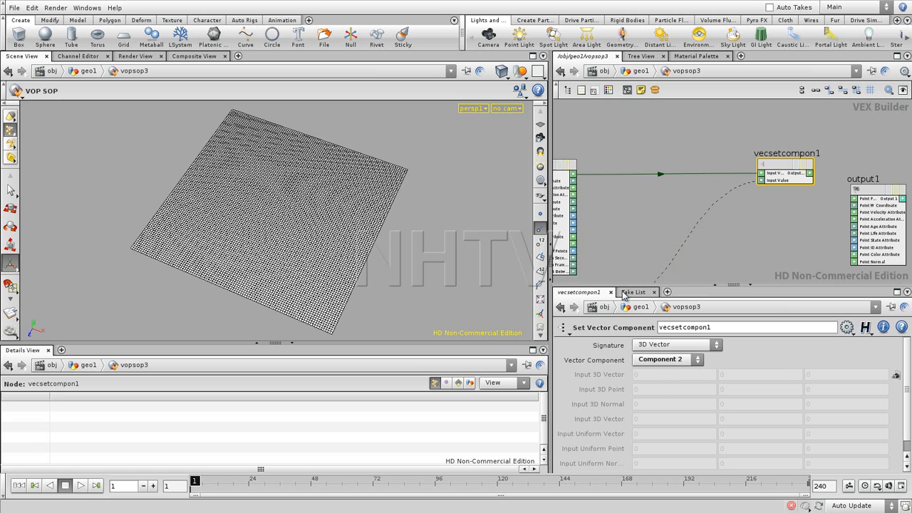
{"action": "middle_click_drag", "start_coordinate": [782, 239], "coordinate": [567, 220]}
{"action": "left_click_drag", "start_coordinate": [651, 180], "coordinate": [742, 153]}
{"action": "middle_click_drag", "start_coordinate": [621, 202], "coordinate": [699, 211]}
{"action": "left_click_drag", "start_coordinate": [660, 174], "coordinate": [794, 173]}
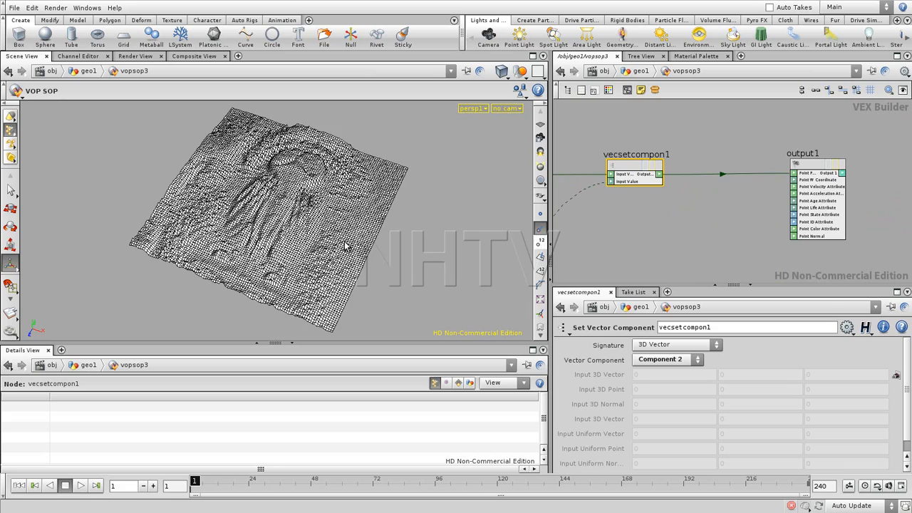
Step: Promote the Color Map input of colormap1 to a parameter on the VOP SOP
{"action": "left_click_drag", "start_coordinate": [414, 169], "coordinate": [330, 237]}
{"action": "middle_click_drag", "start_coordinate": [642, 228], "coordinate": [832, 126]}
{"action": "middle_click_drag", "start_coordinate": [782, 200], "coordinate": [815, 201]}
{"action": "right_click_drag", "start_coordinate": [766, 230], "coordinate": [784, 231]}
{"action": "middle_click_drag", "start_coordinate": [780, 198], "coordinate": [813, 237]}
{"action": "middle_click_drag", "start_coordinate": [738, 140], "coordinate": [749, 162]}
{"action": "middle_click_drag", "start_coordinate": [825, 252], "coordinate": [798, 205]}
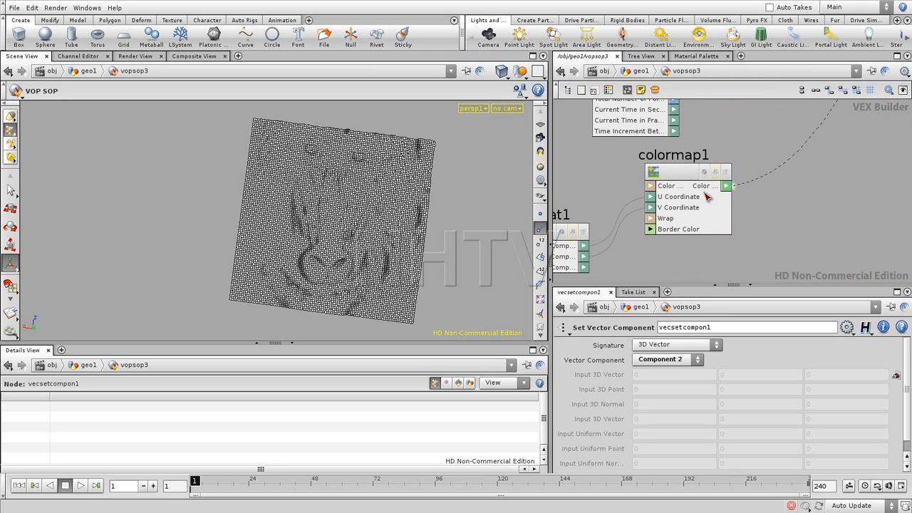
{"action": "middle_click_drag", "start_coordinate": [762, 252], "coordinate": [776, 251]}
{"action": "right_click_drag", "start_coordinate": [773, 250], "coordinate": [783, 231]}
{"action": "middle_click_drag", "start_coordinate": [779, 222], "coordinate": [808, 251]}
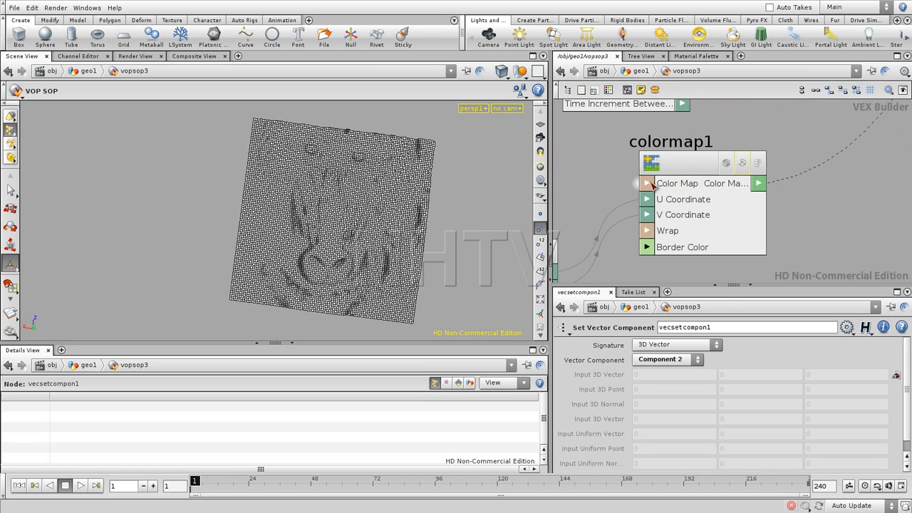
{"action": "right_click", "coordinate": [649, 185]}
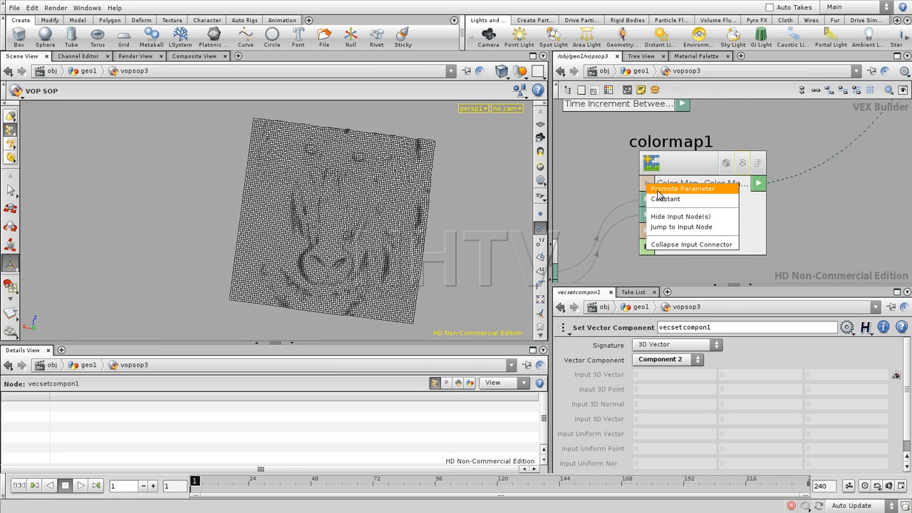
{"action": "left_click", "coordinate": [662, 190]}
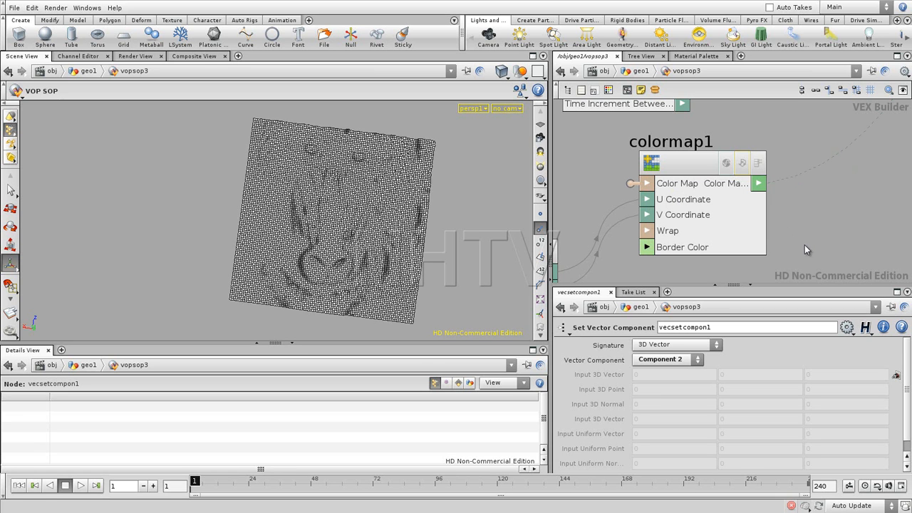
Step: In geo1, set vopsop3's Color Map to LandscapeDisplacement.png from E:/NHTV/COURSES/3D12 ProceduralModelling/Lecture-04
{"action": "key", "text": "u"}
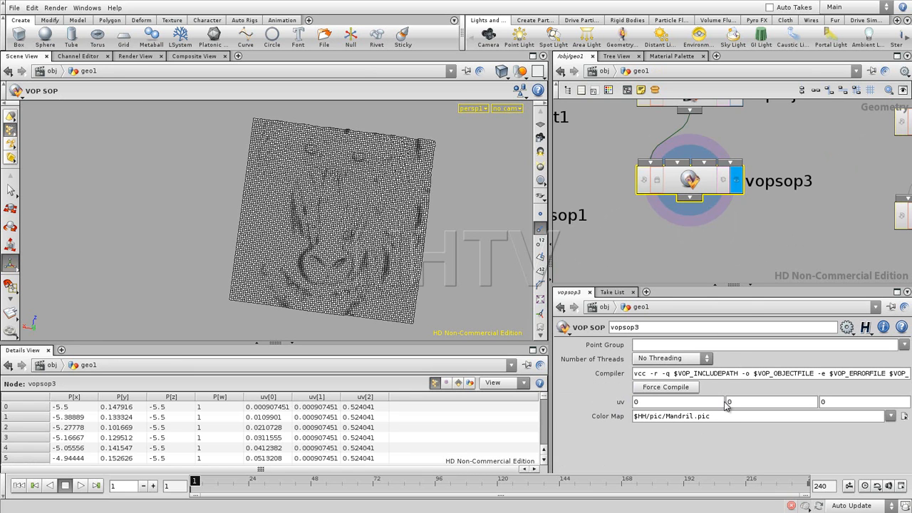
{"action": "left_click", "coordinate": [744, 268]}
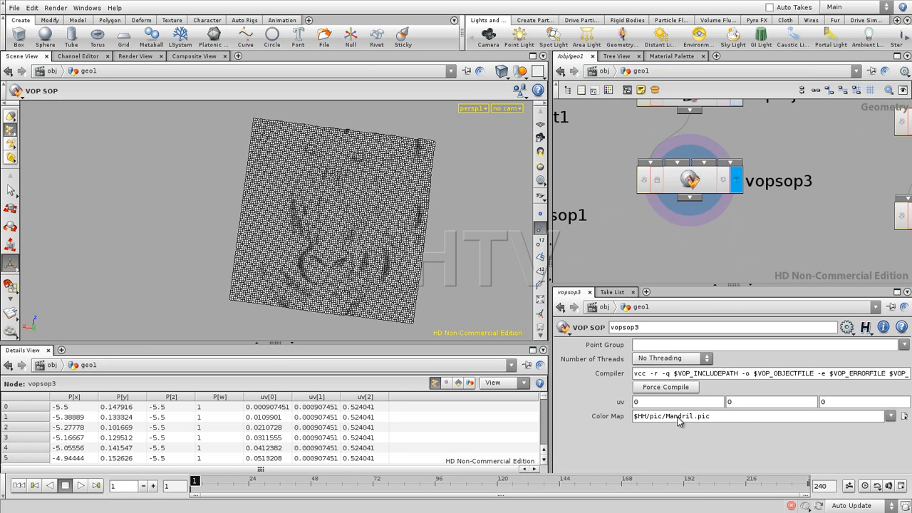
{"action": "left_click", "coordinate": [890, 416]}
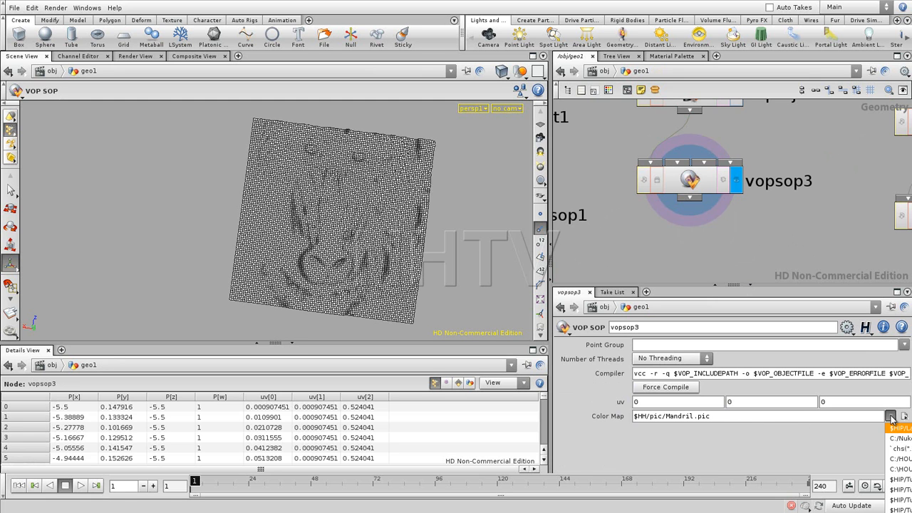
{"action": "left_click", "coordinate": [903, 416]}
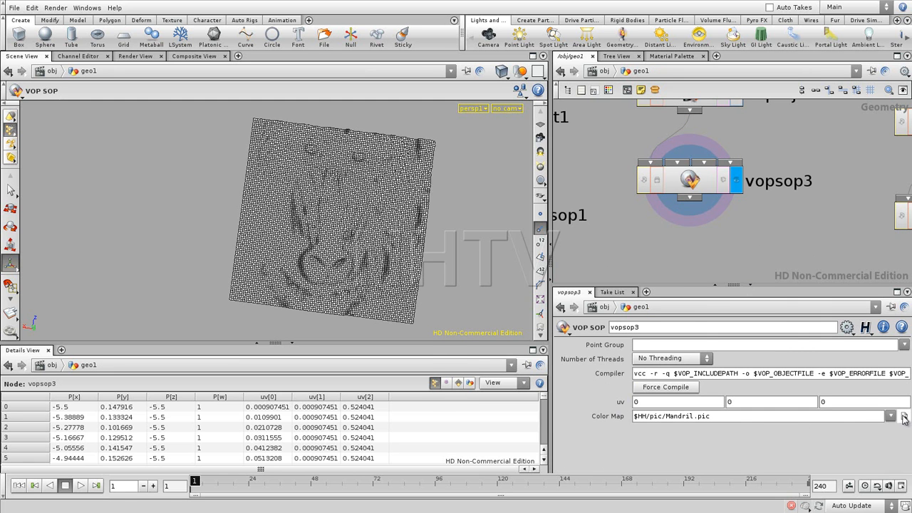
{"action": "left_click", "coordinate": [904, 416]}
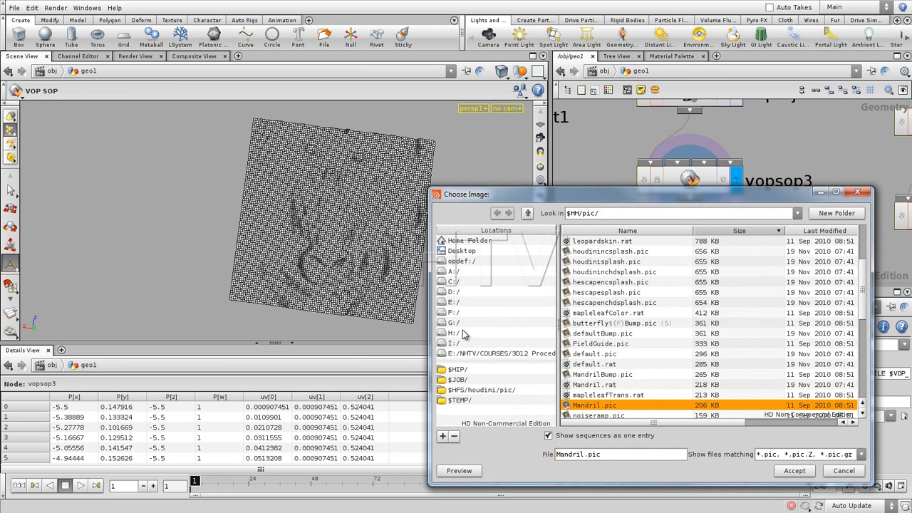
{"action": "left_click", "coordinate": [454, 302]}
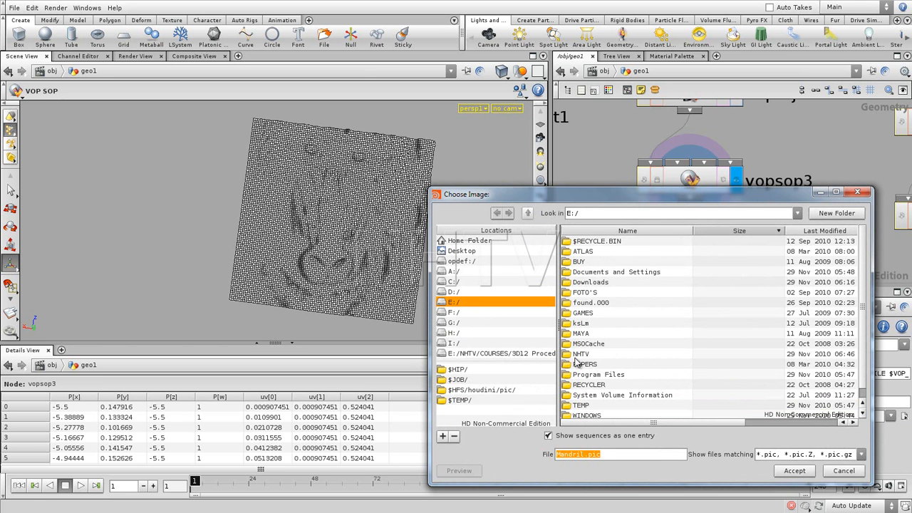
{"action": "double_click", "coordinate": [587, 324]}
{"action": "double_click", "coordinate": [597, 262]}
{"action": "left_click", "coordinate": [592, 282]}
{"action": "double_click", "coordinate": [593, 282]}
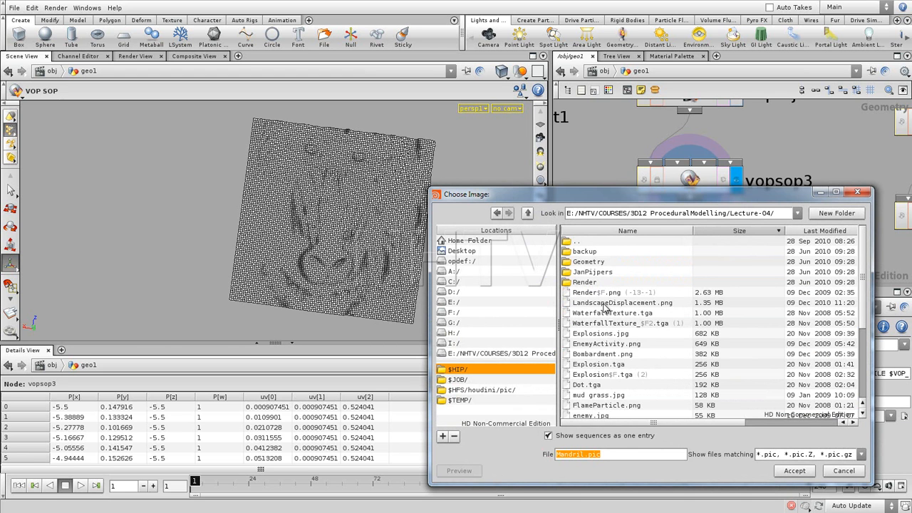
{"action": "left_click", "coordinate": [630, 305]}
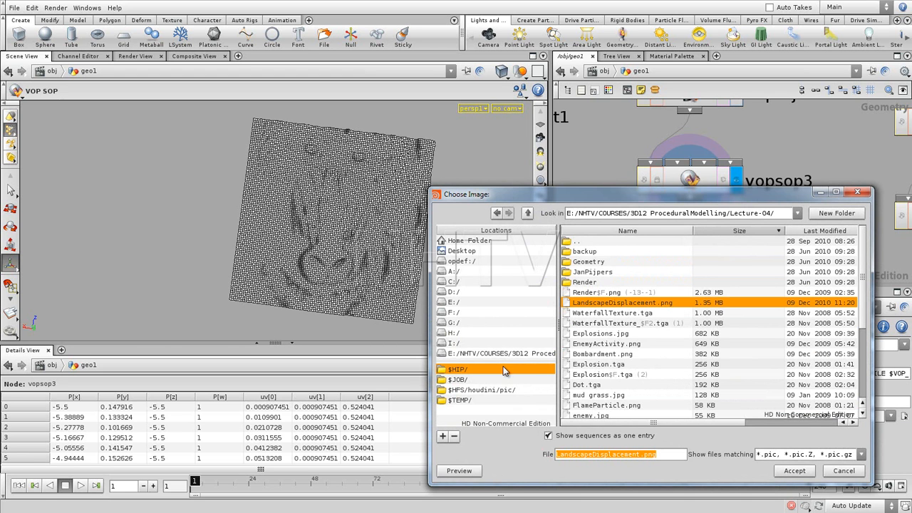
{"action": "left_click", "coordinate": [791, 474]}
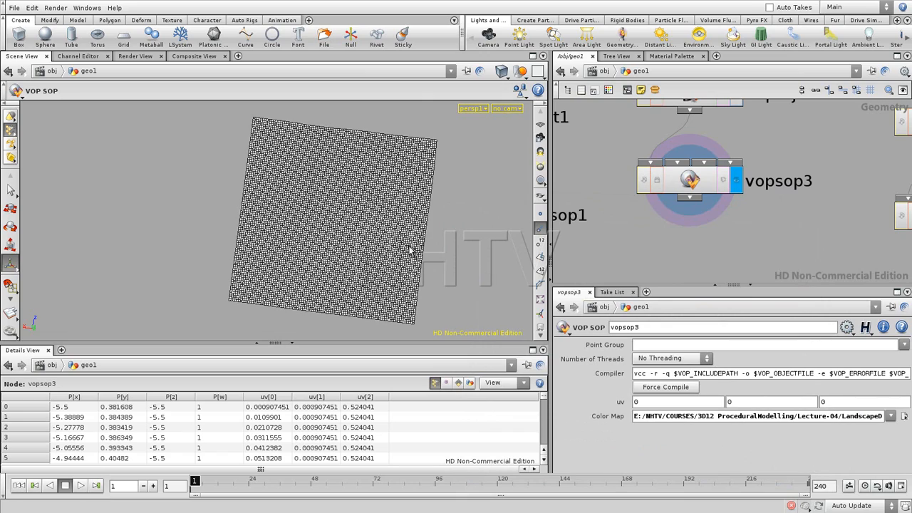
Step: Inside vopsop3, insert a Multiply Add Constant node between colormap1's output and the Input Value of vecsetcompon1
{"action": "key", "text": "Escape"}
{"action": "left_click_drag", "start_coordinate": [419, 261], "coordinate": [329, 188]}
{"action": "left_click", "coordinate": [708, 183]}
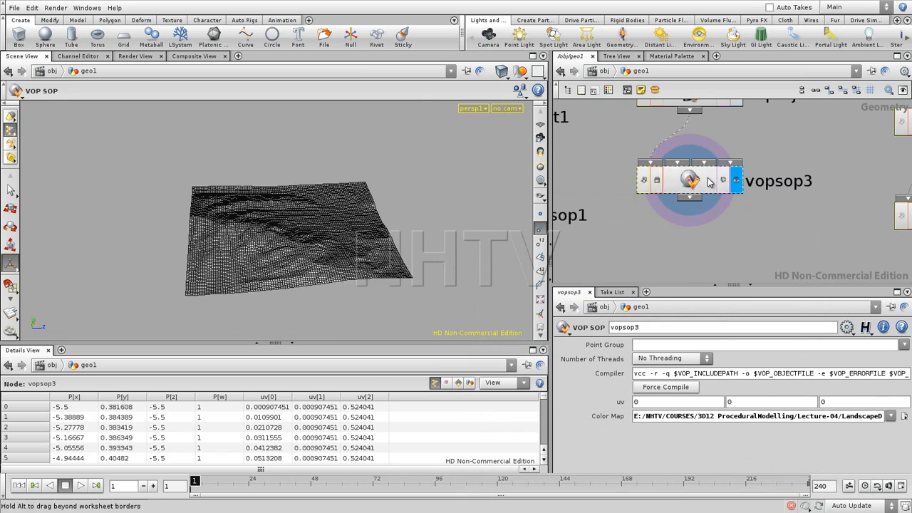
{"action": "key", "text": "i"}
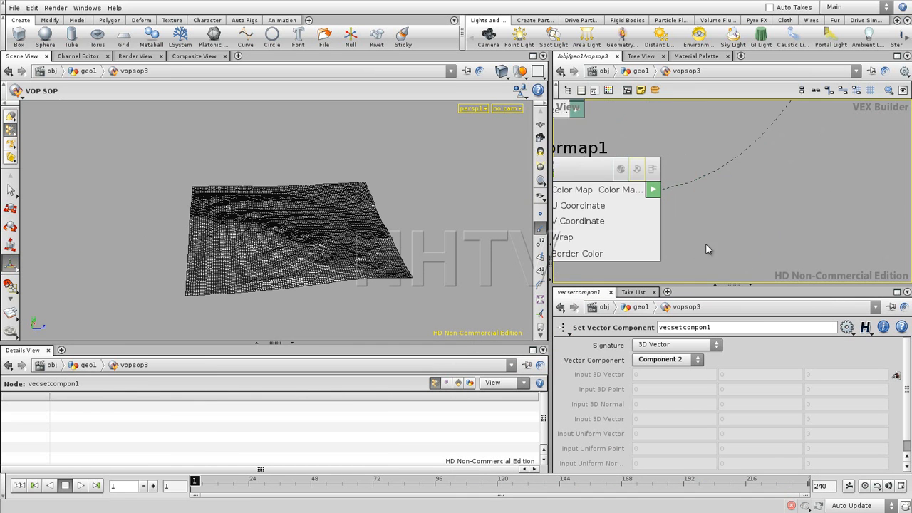
{"action": "right_click_drag", "start_coordinate": [761, 240], "coordinate": [754, 240]}
{"action": "middle_click_drag", "start_coordinate": [816, 221], "coordinate": [714, 221]}
{"action": "left_click", "coordinate": [717, 240]}
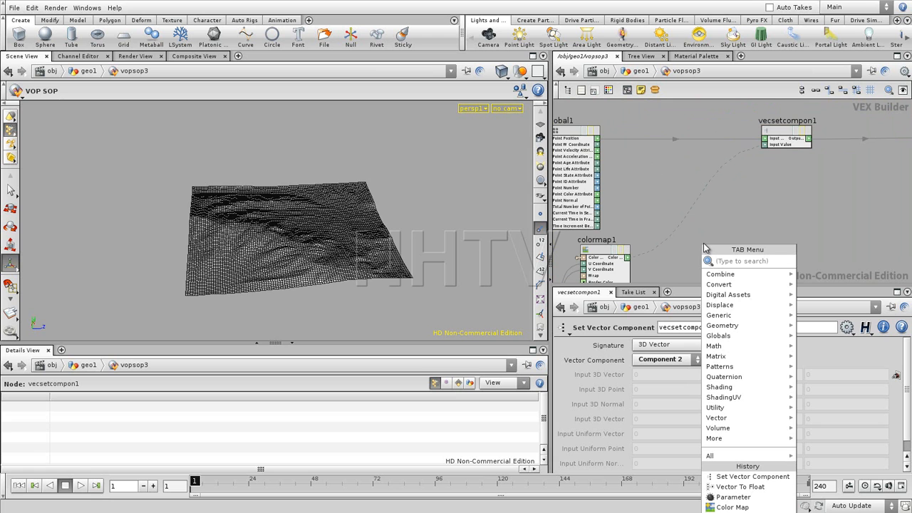
{"action": "type", "text": "mul"}
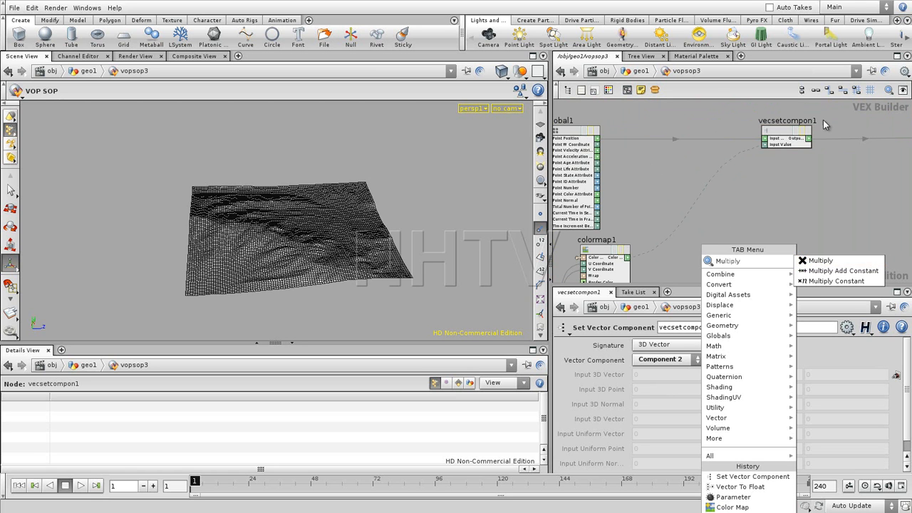
{"action": "left_click", "coordinate": [845, 271]}
{"action": "left_click", "coordinate": [688, 206]}
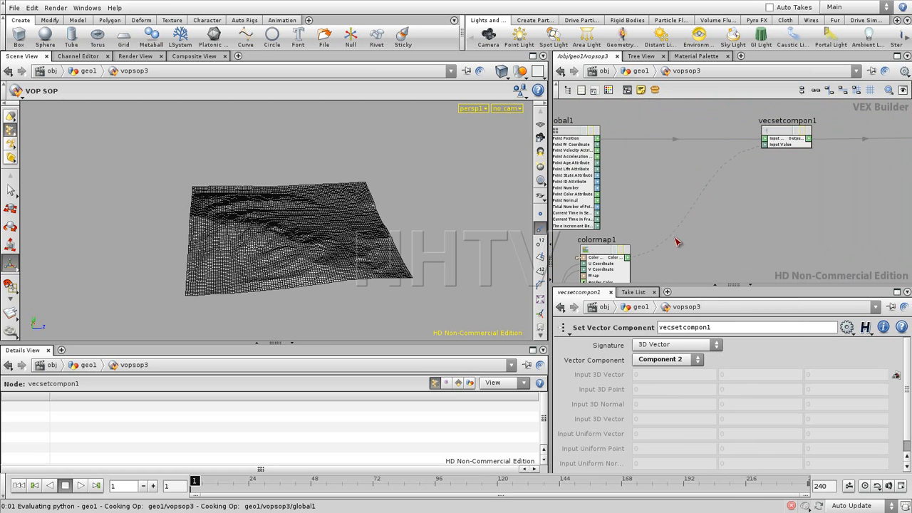
{"action": "mouse_move", "coordinate": [670, 212]}
{"action": "left_mouse_down"}
{"action": "mouse_move", "coordinate": [636, 259]}
{"action": "mouse_move", "coordinate": [627, 258]}
{"action": "left_mouse_up"}
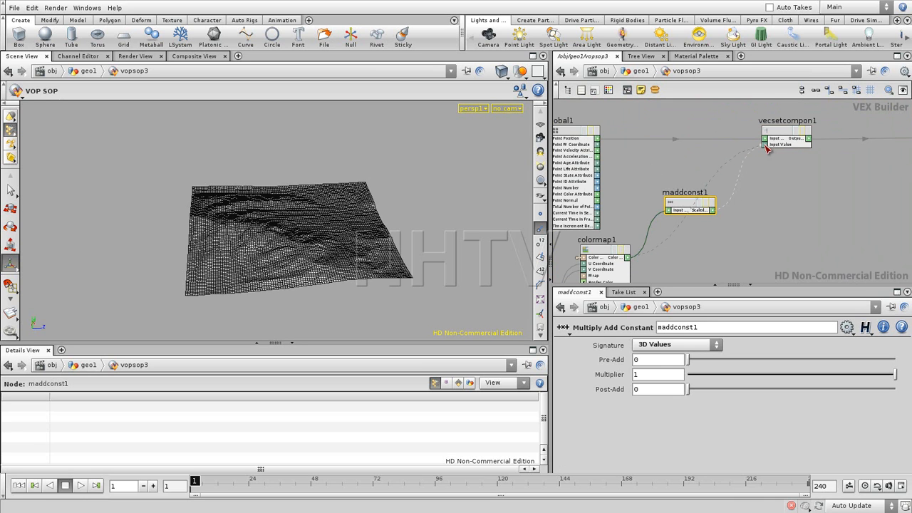
Step: Set the multiplier of maddconst1 to 5 and return to the geo1 network
{"action": "left_click", "coordinate": [650, 374]}
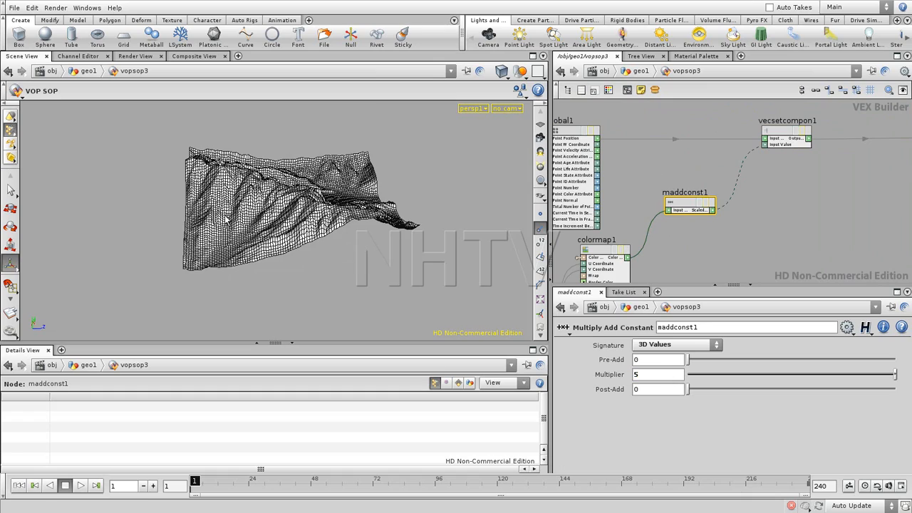
{"action": "left_click", "coordinate": [690, 243]}
{"action": "key", "text": "Escape"}
{"action": "left_click_drag", "start_coordinate": [368, 175], "coordinate": [242, 280]}
{"action": "right_click_drag", "start_coordinate": [243, 280], "coordinate": [342, 250]}
{"action": "left_click_drag", "start_coordinate": [342, 250], "coordinate": [385, 236]}
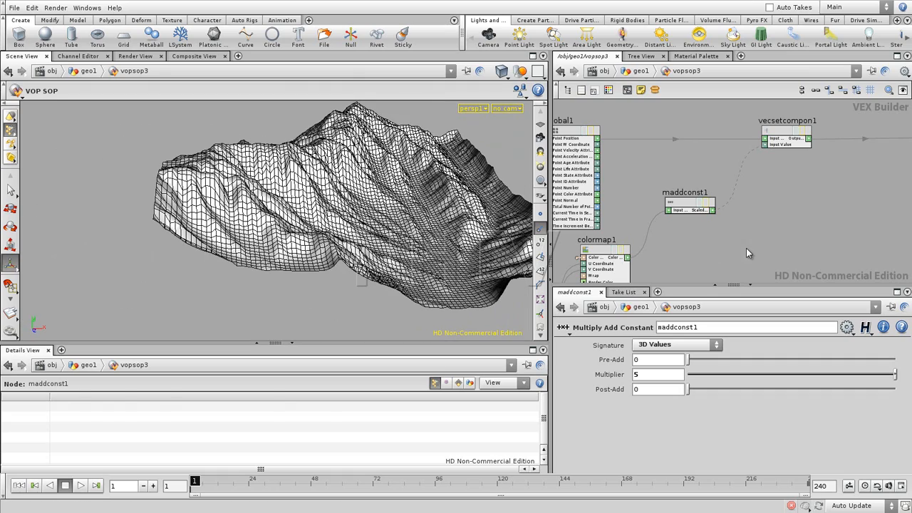
{"action": "key", "text": "u"}
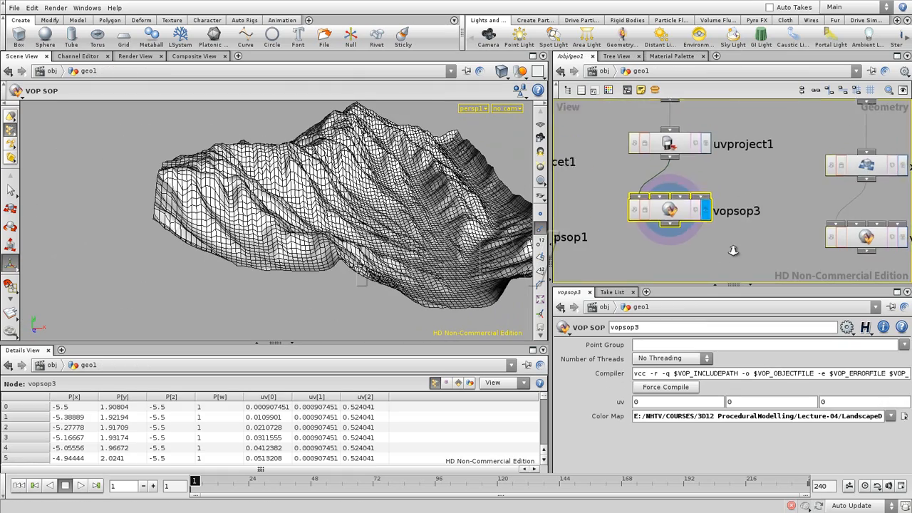
Step: Increase the density of grid1 by setting its rows to 200 and then 512
{"action": "middle_click_drag", "start_coordinate": [766, 178], "coordinate": [758, 248]}
{"action": "left_click", "coordinate": [657, 165]}
{"action": "left_click_drag", "start_coordinate": [660, 405], "coordinate": [622, 408]}
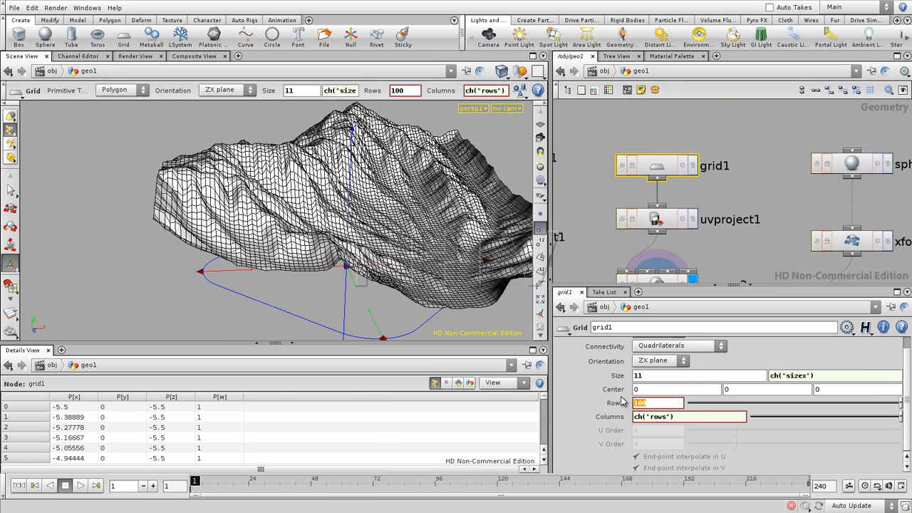
{"action": "type", "text": "20"}
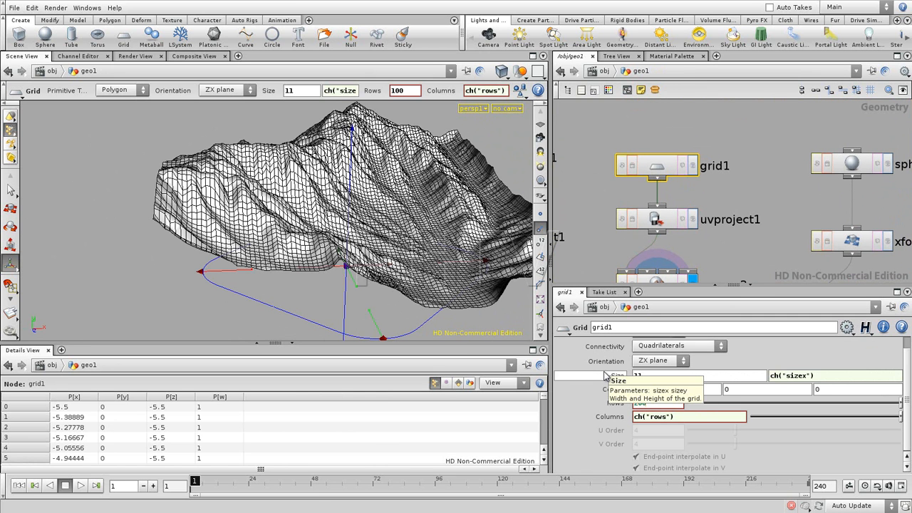
{"action": "key", "text": "Return"}
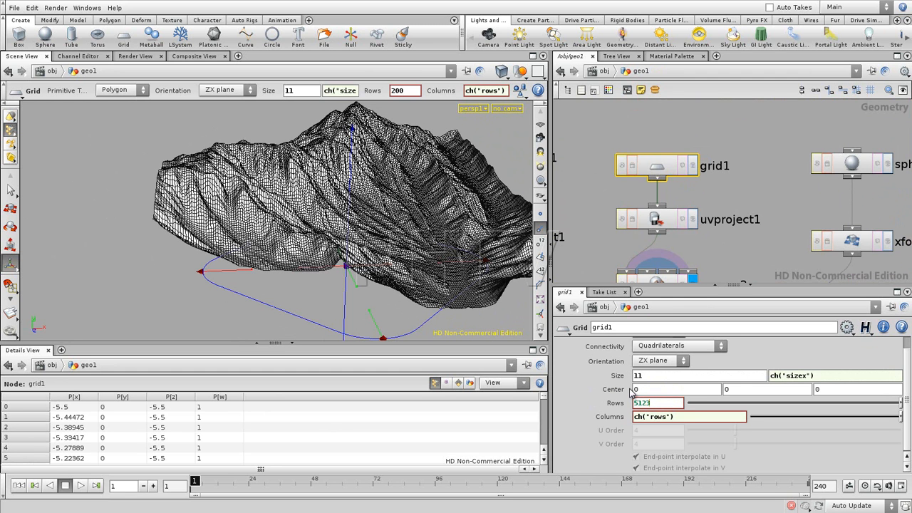
{"action": "type", "text": "512"}
{"action": "key", "text": "Return"}
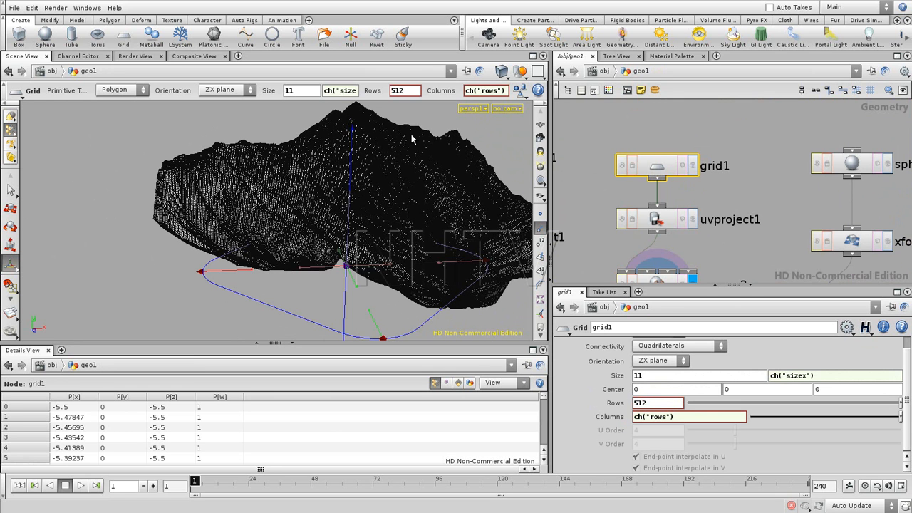
Step: Inspect the denser terrain up close in another viewport shading mode, and return to the wire display
{"action": "left_click", "coordinate": [502, 71]}
{"action": "left_click", "coordinate": [545, 155]}
{"action": "mouse_move", "coordinate": [427, 184]}
{"action": "left_mouse_down", "text": "alt"}
{"action": "mouse_move", "coordinate": [326, 201]}
{"action": "mouse_move", "coordinate": [329, 181]}
{"action": "mouse_move", "coordinate": [322, 278]}
{"action": "left_mouse_up", "text": "alt"}
{"action": "right_click_drag", "start_coordinate": [322, 278], "coordinate": [403, 251], "text": "alt"}
{"action": "left_click_drag", "start_coordinate": [403, 251], "coordinate": [332, 231], "text": "alt"}
{"action": "middle_click_drag", "start_coordinate": [712, 233], "coordinate": [697, 117]}
{"action": "left_click", "coordinate": [501, 71]}
{"action": "left_click", "coordinate": [531, 107]}
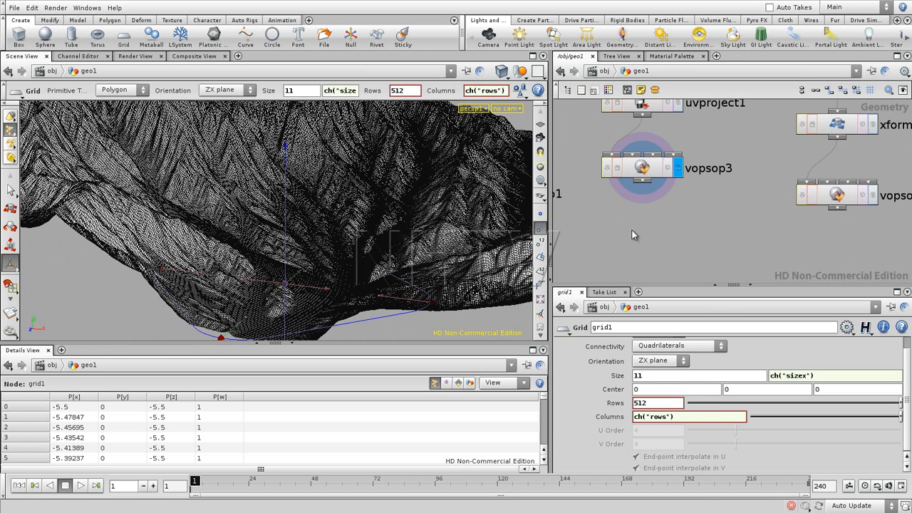
Step: Add a PolyReduce node below vopsop3, connect vopsop3's output to its first input, and display it
{"action": "key", "text": "Tab"}
{"action": "type", "text": "poly"}
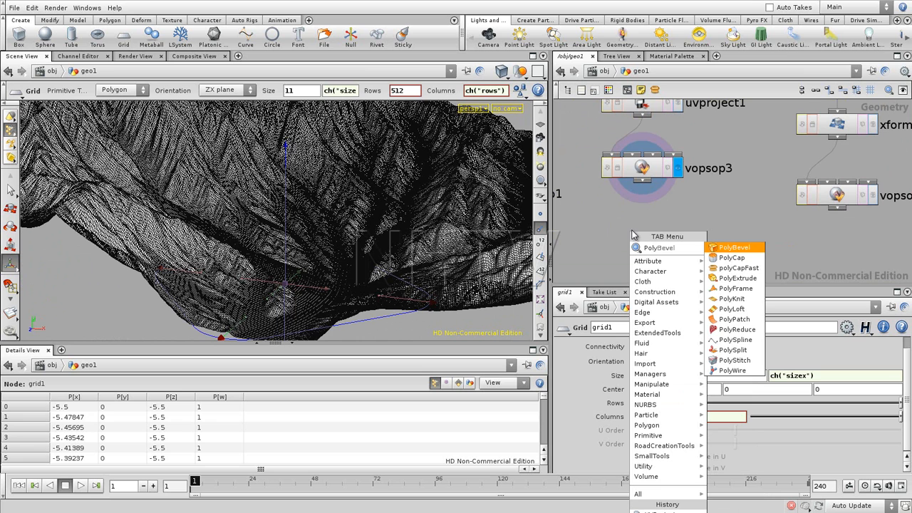
{"action": "key", "text": "Return"}
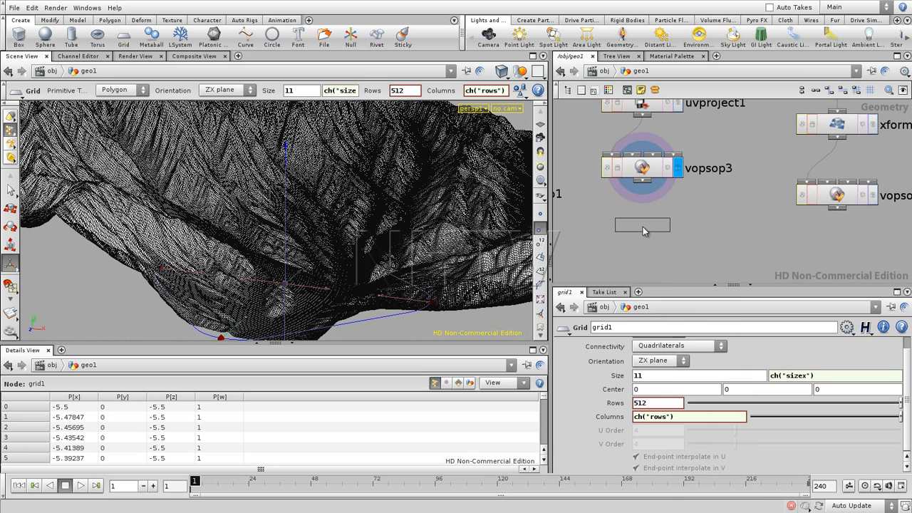
{"action": "left_click", "coordinate": [644, 225]}
{"action": "left_click", "coordinate": [643, 182]}
{"action": "left_click", "coordinate": [615, 213]}
{"action": "left_click", "coordinate": [679, 232]}
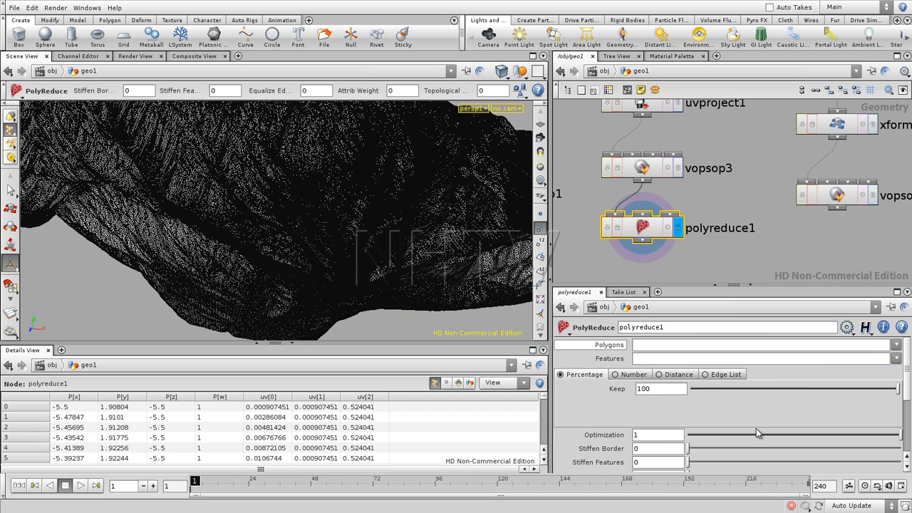
Step: Set polyreduce1 to keep 20 percent of the polygons
{"action": "mouse_move", "coordinate": [908, 368]}
{"action": "left_mouse_down"}
{"action": "mouse_move", "coordinate": [910, 419]}
{"action": "mouse_move", "coordinate": [908, 363]}
{"action": "left_mouse_up"}
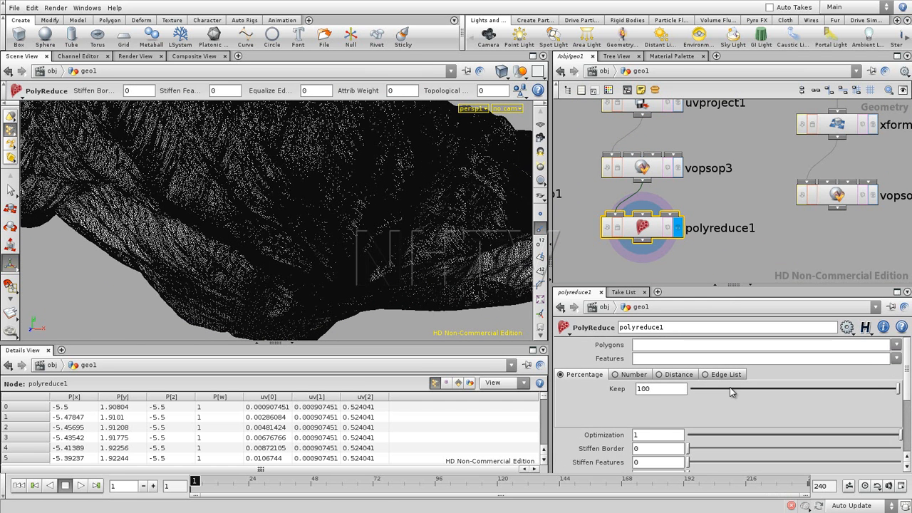
{"action": "left_click", "coordinate": [664, 391]}
{"action": "type", "text": "20"}
{"action": "key", "text": "Return"}
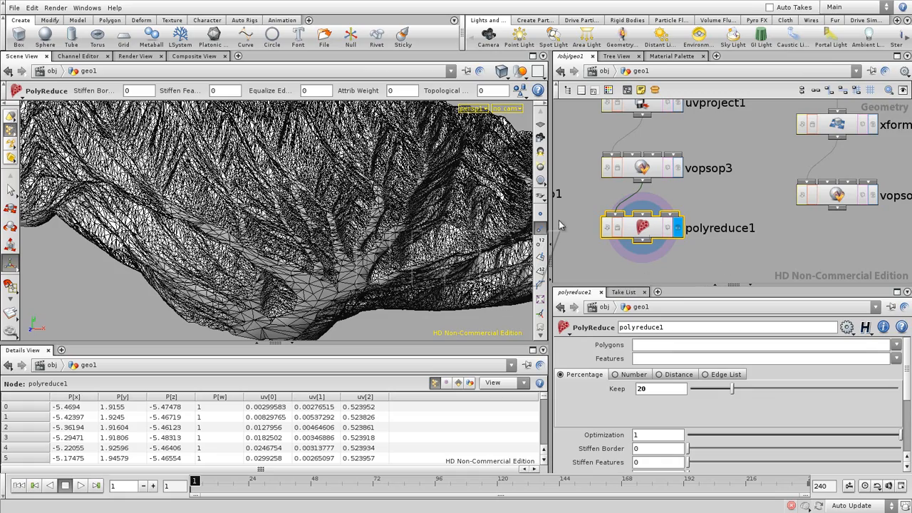
Step: Examine how the reduced mesh distributes triangles across the terrain's flat and detailed areas
{"action": "left_click", "coordinate": [656, 264]}
{"action": "left_click_drag", "start_coordinate": [352, 187], "coordinate": [249, 167], "text": "alt"}
{"action": "right_click_drag", "start_coordinate": [299, 187], "coordinate": [281, 228]}
{"action": "left_click_drag", "start_coordinate": [280, 228], "coordinate": [326, 291]}
{"action": "right_click_drag", "start_coordinate": [326, 291], "coordinate": [385, 258]}
{"action": "left_click_drag", "start_coordinate": [355, 261], "coordinate": [307, 231]}
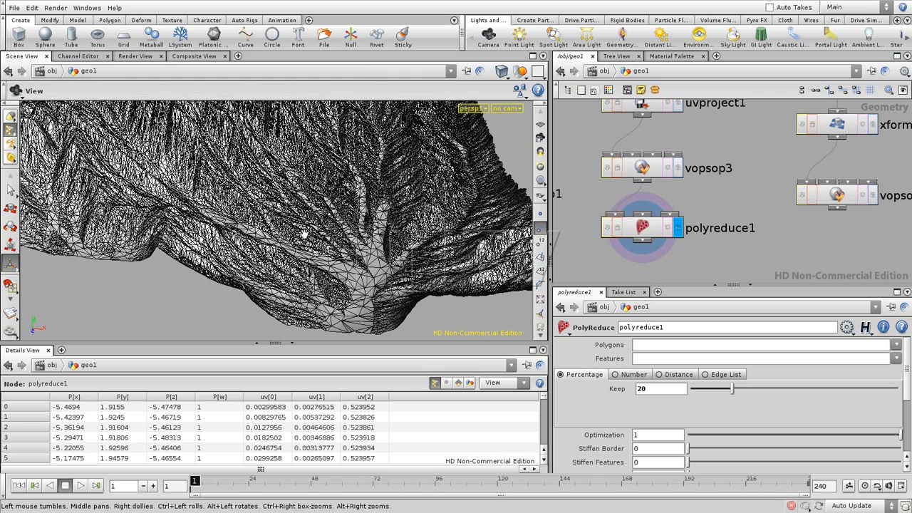
{"action": "key", "text": "Return"}
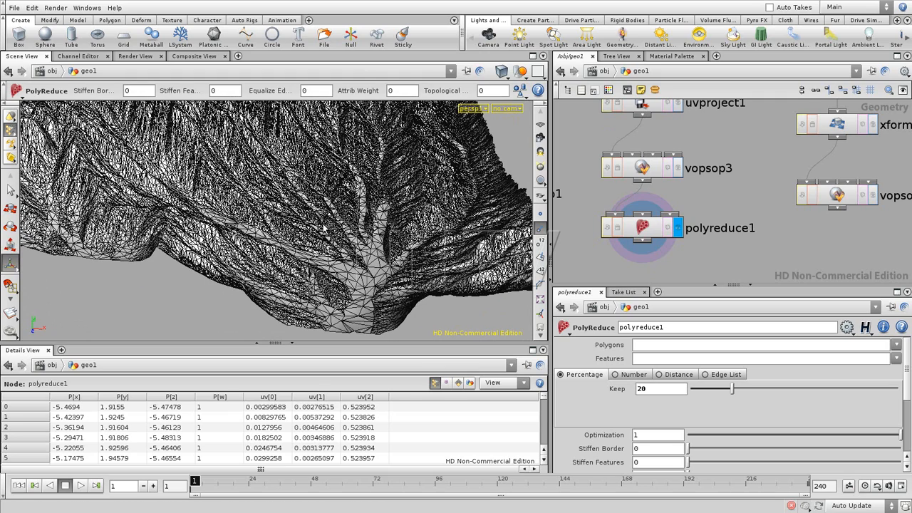